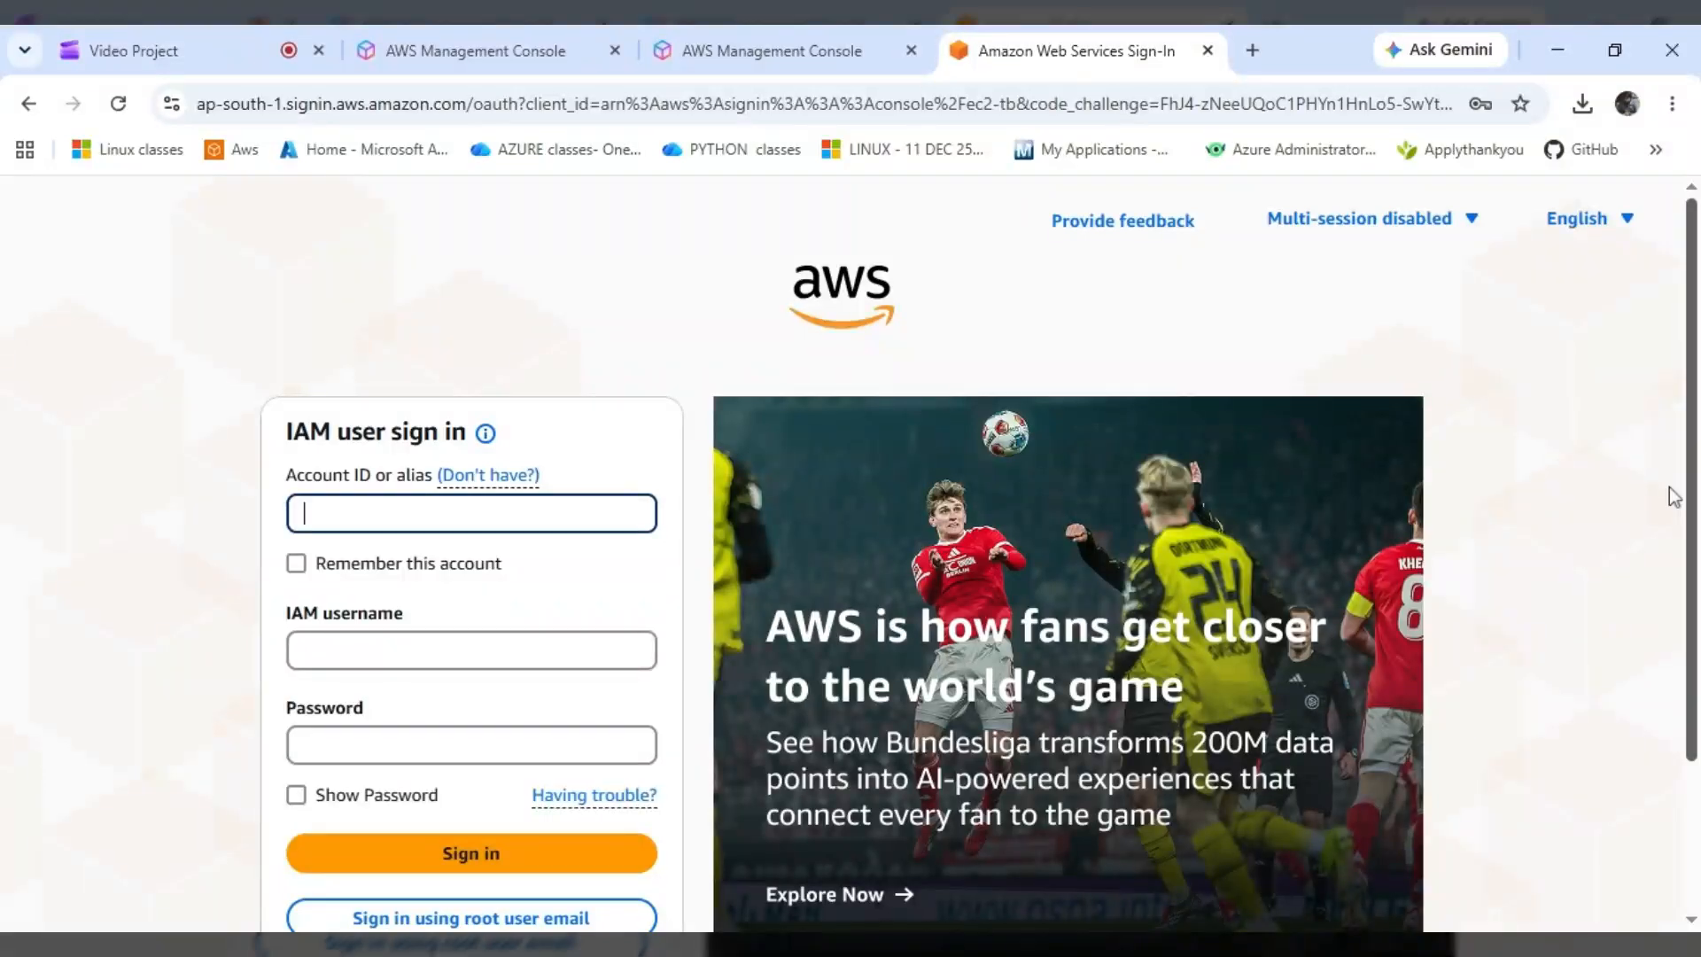
Step: Choose root user sign-in, then enter and submit the account email and password
{"action": "scroll", "coordinate": [1550, 427], "scroll_direction": "down", "scroll_amount": 2}
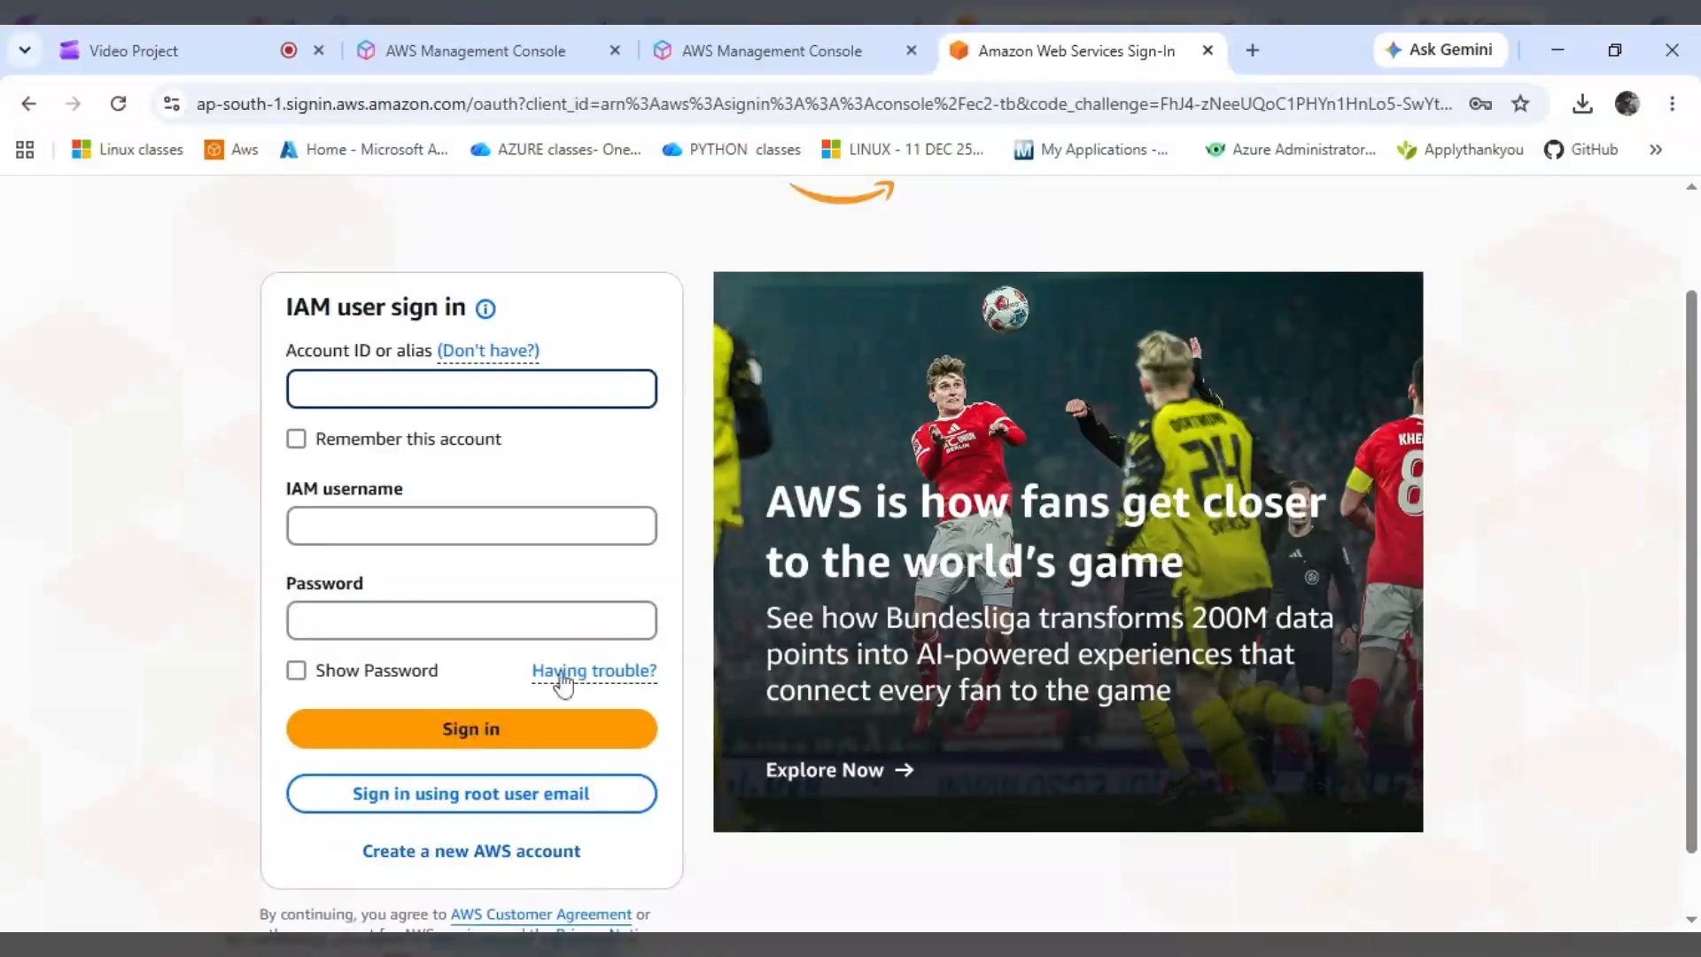
{"action": "left_click", "coordinate": [567, 803]}
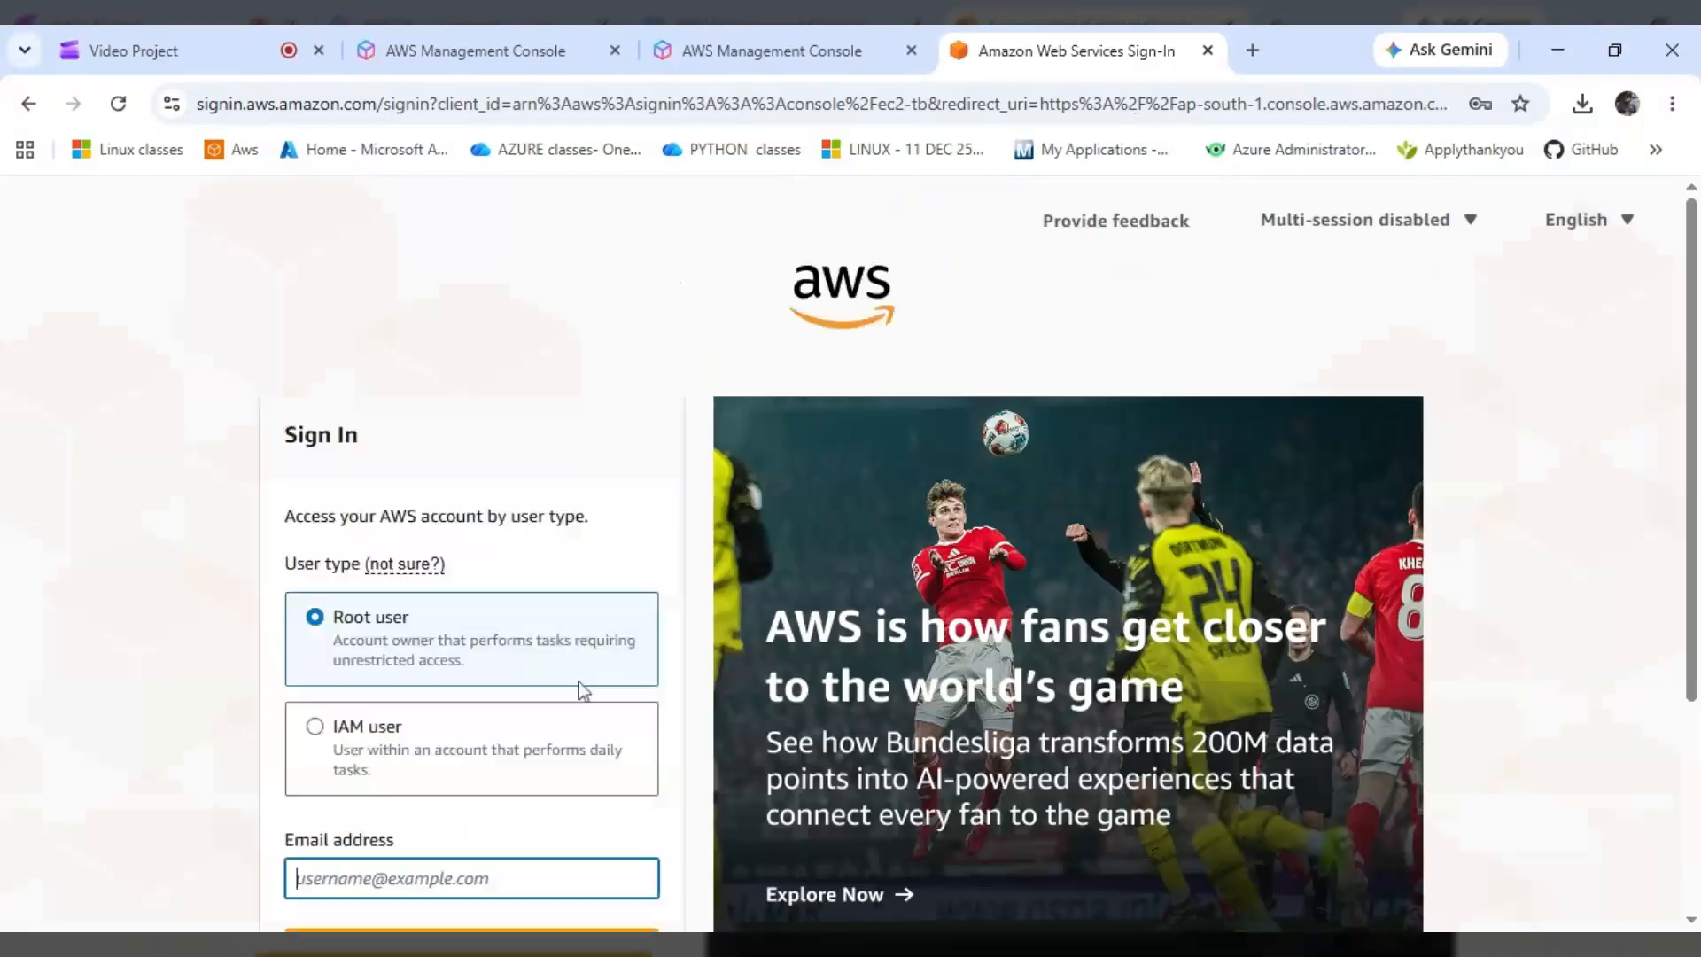
{"action": "scroll", "coordinate": [399, 869], "scroll_direction": "down", "scroll_amount": 1}
{"action": "scroll", "coordinate": [399, 870], "scroll_direction": "down", "scroll_amount": 1}
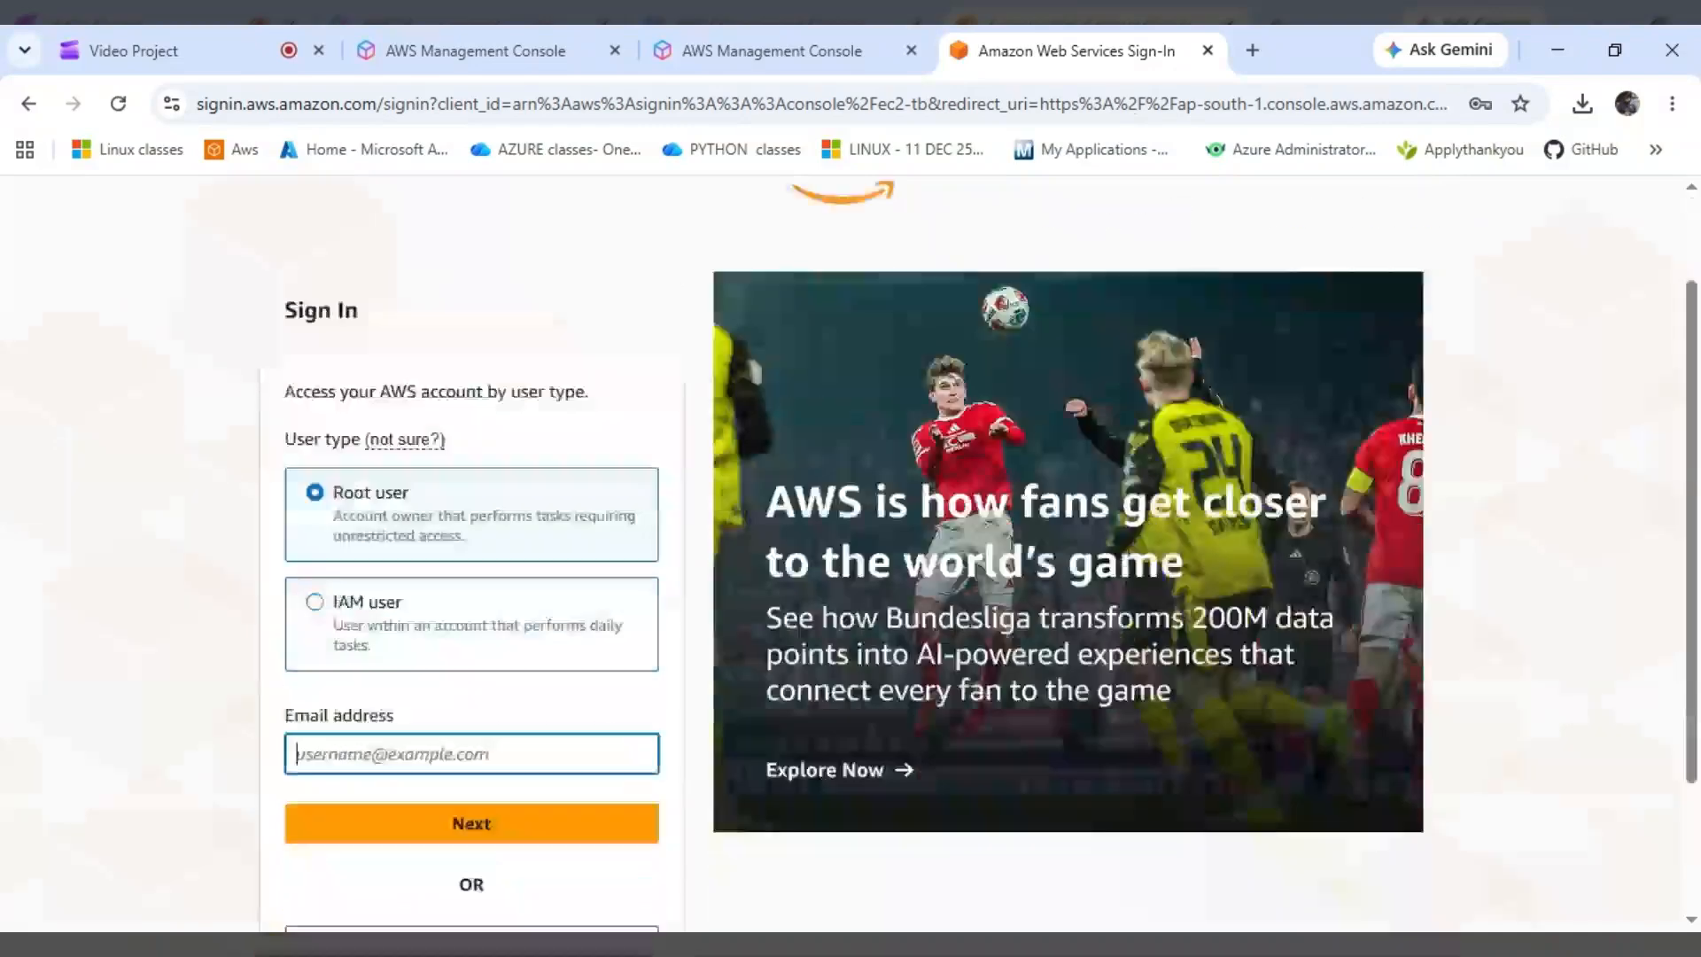
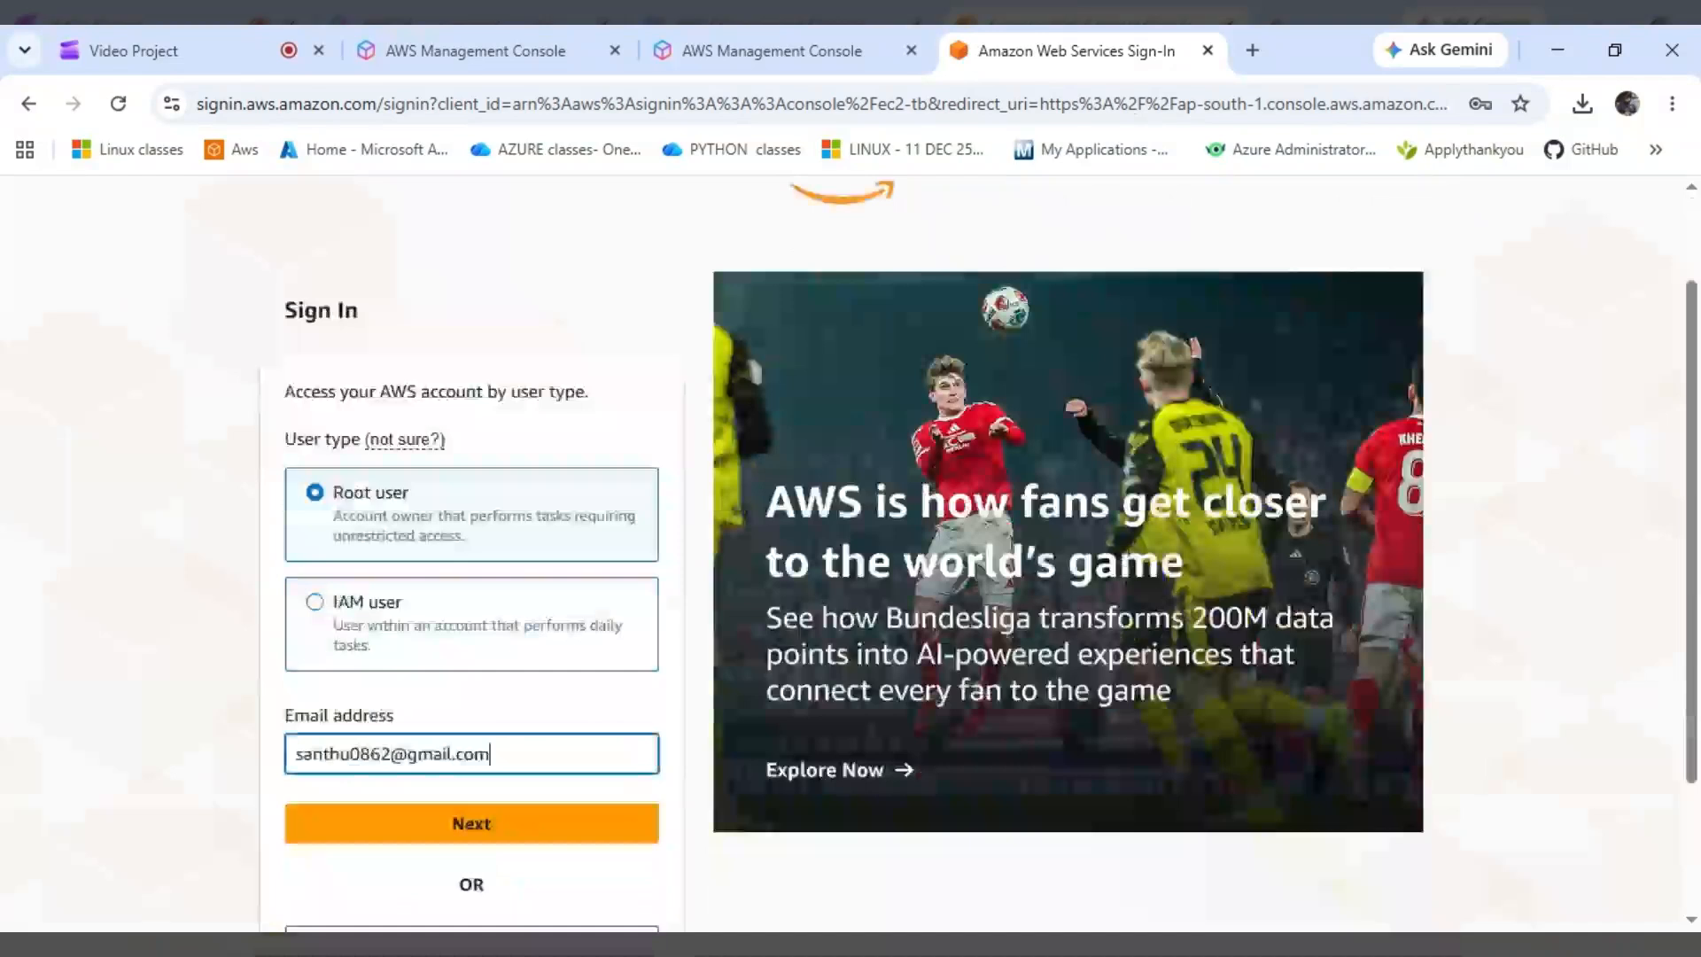
{"action": "key", "text": "Return"}
{"action": "type", "text": "•••••••••••••"}
{"action": "key", "text": "Return"}
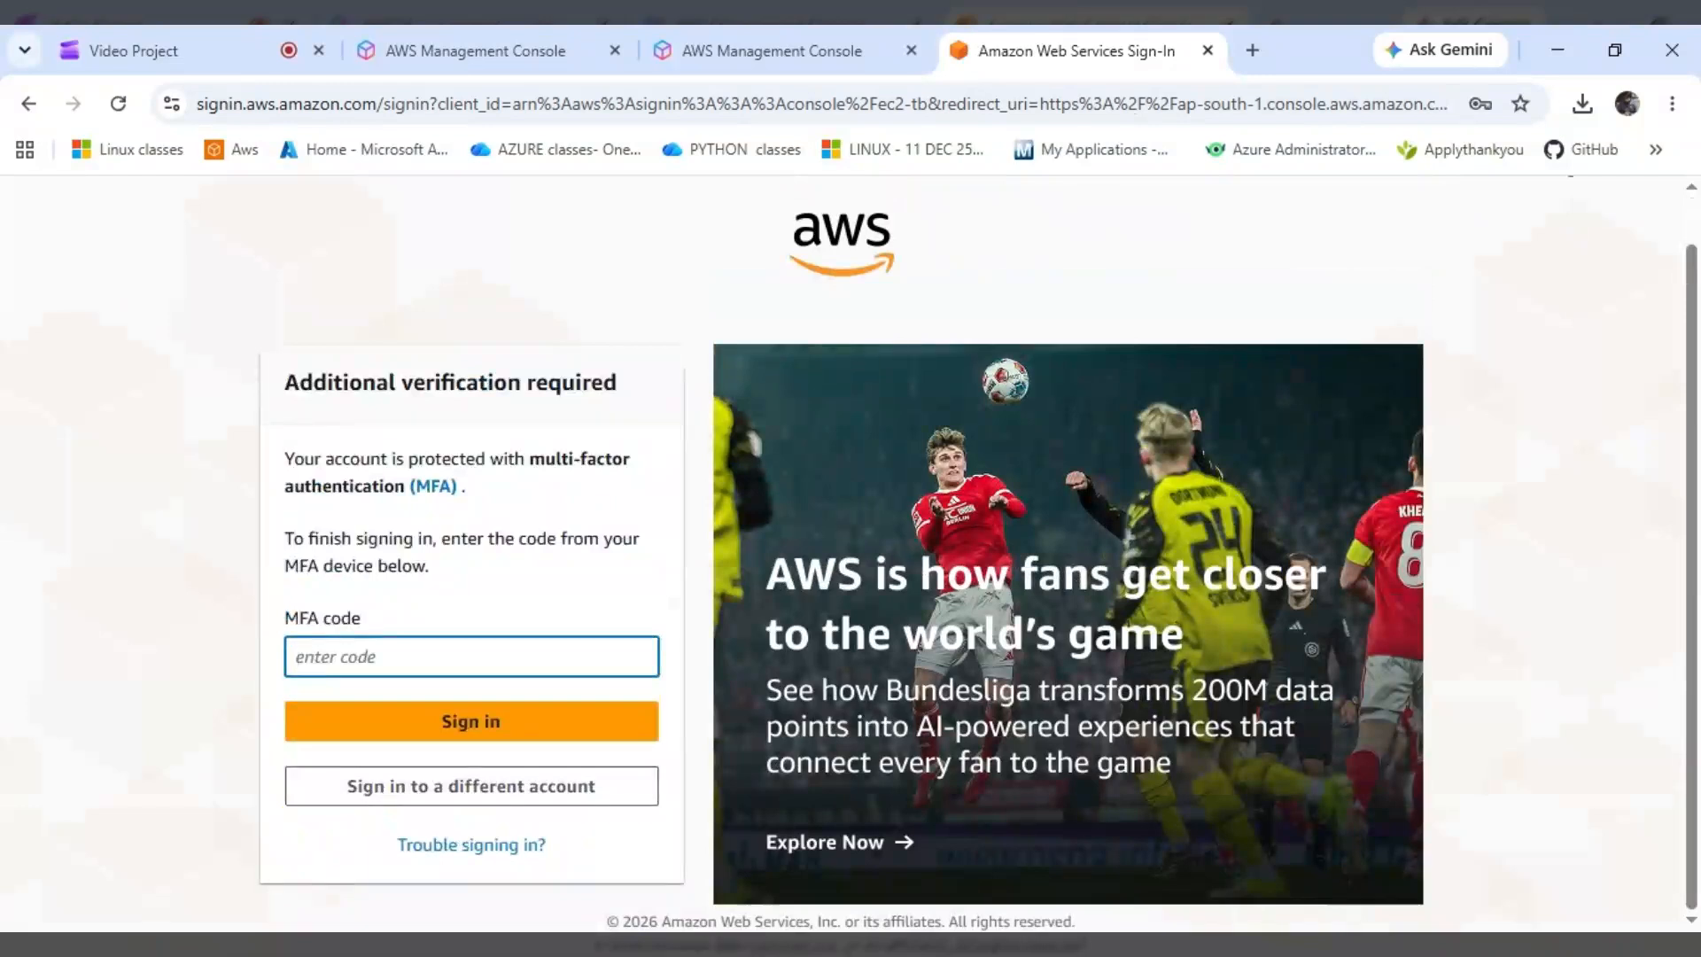
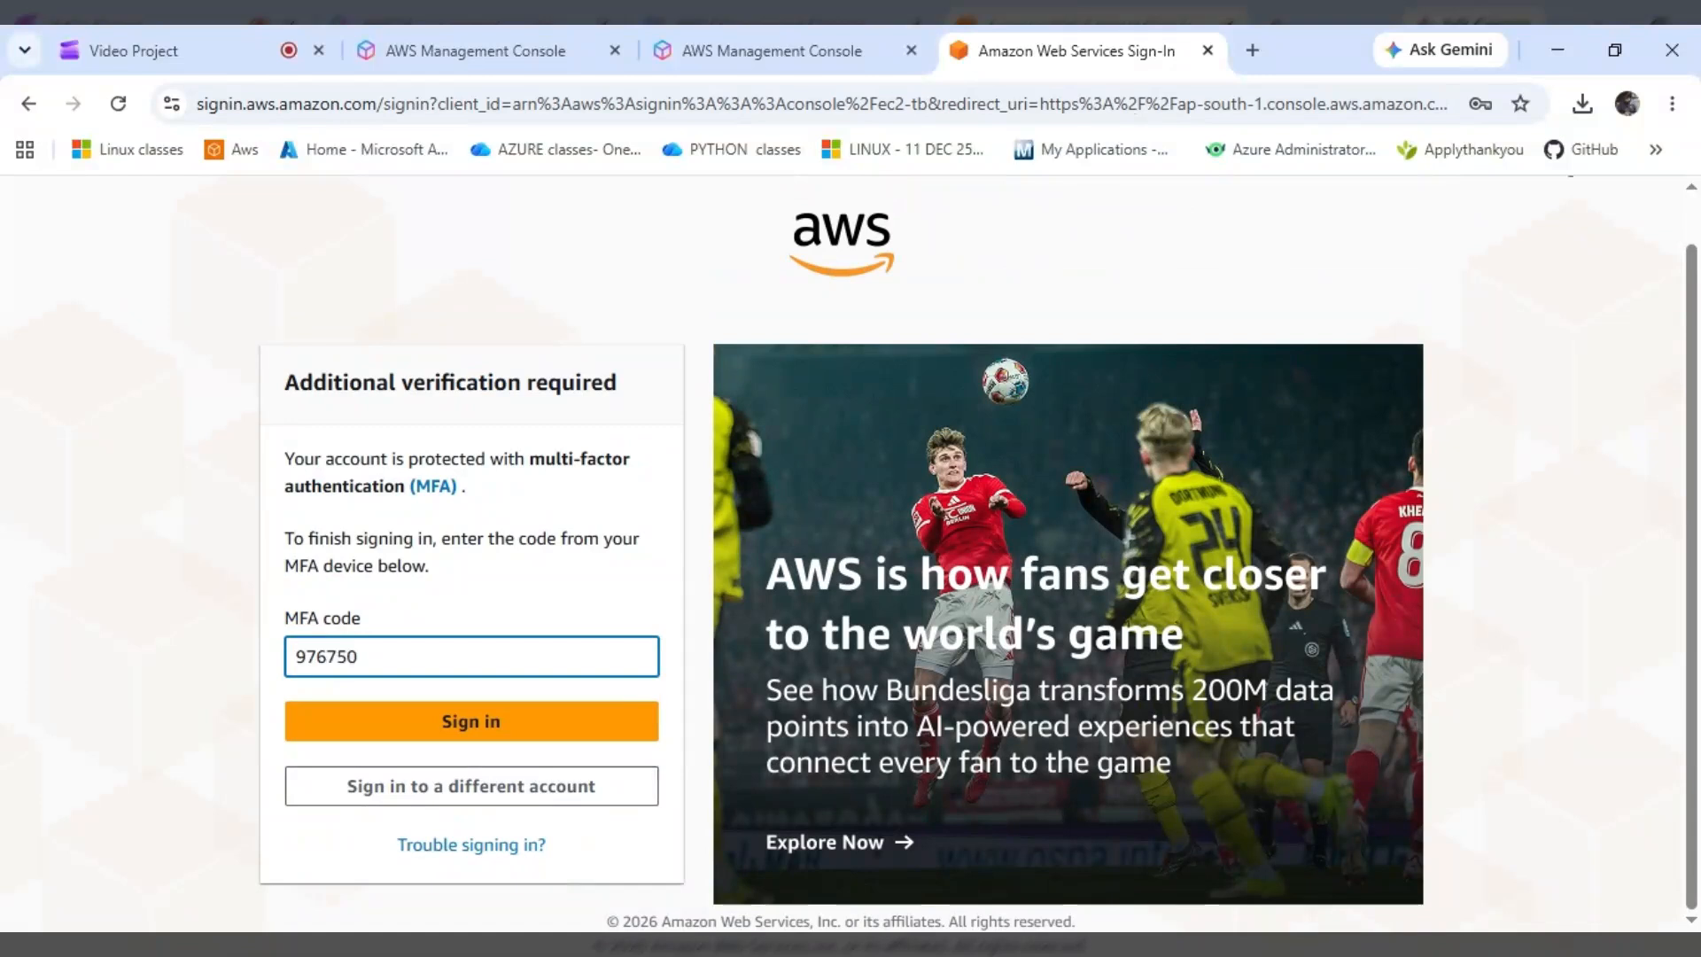
Step: Enter the six-digit MFA verification code and submit it to finish signing in
{"action": "key", "text": "Return"}
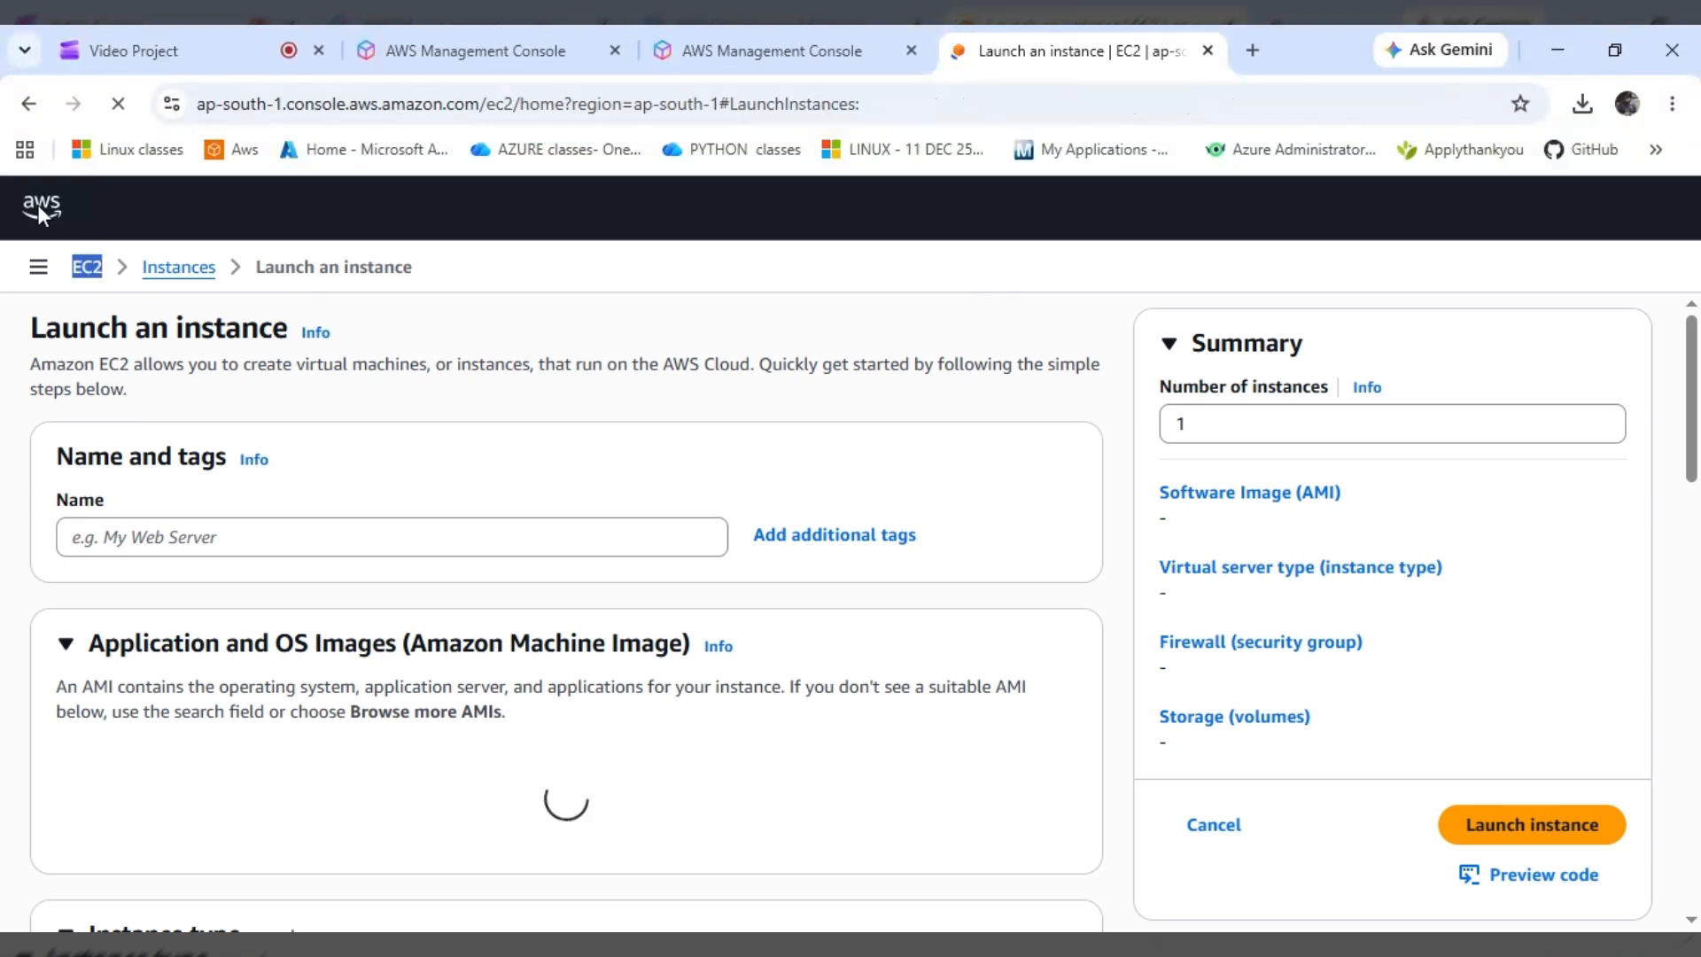
Step: Toggle the EC2 side navigation panel, then go to the EC2 Dashboard via the breadcrumb
{"action": "left_click", "coordinate": [39, 269]}
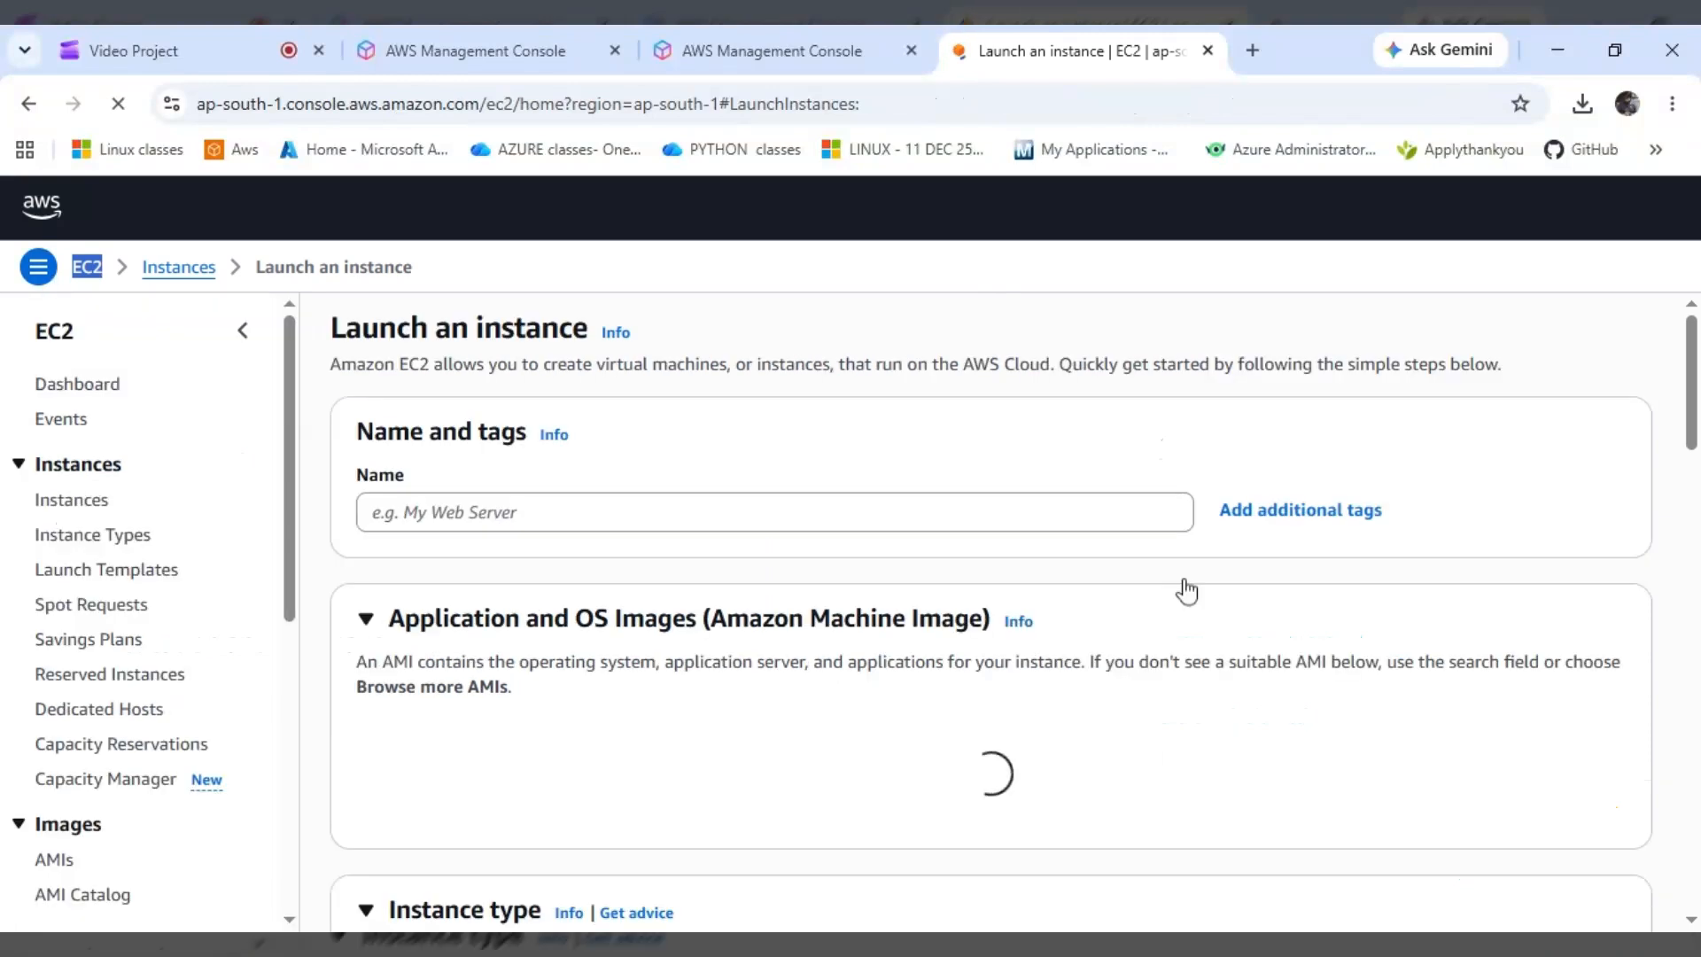
{"action": "left_click", "coordinate": [39, 270]}
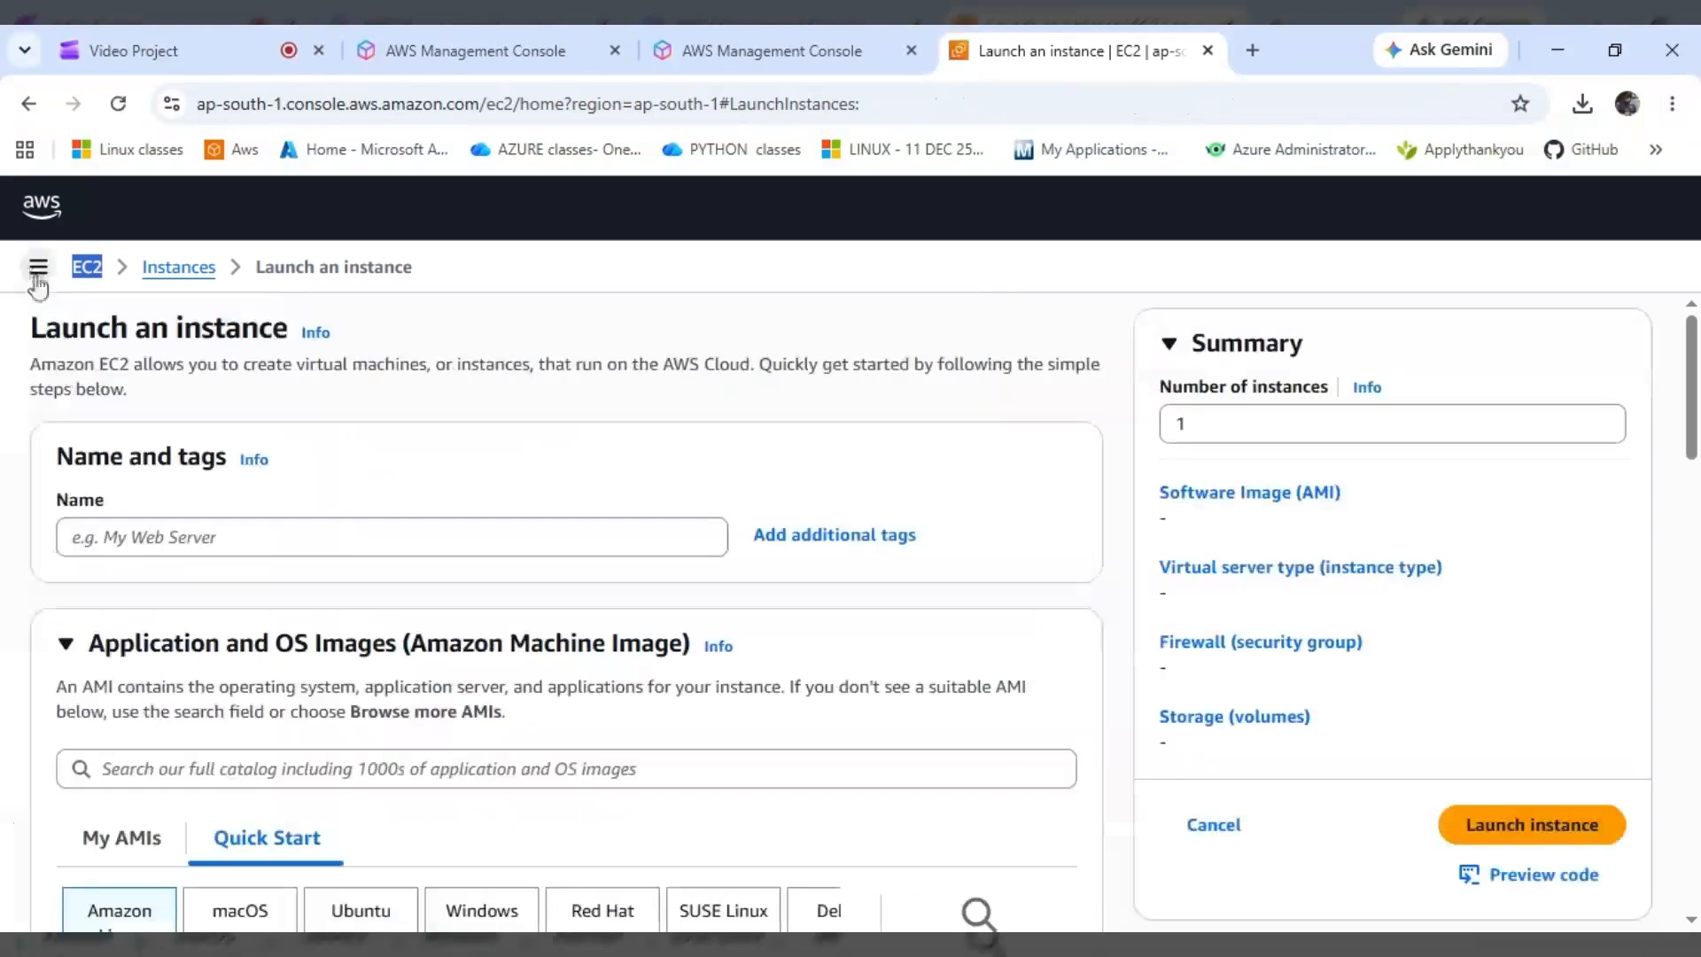
{"action": "left_click", "coordinate": [39, 268]}
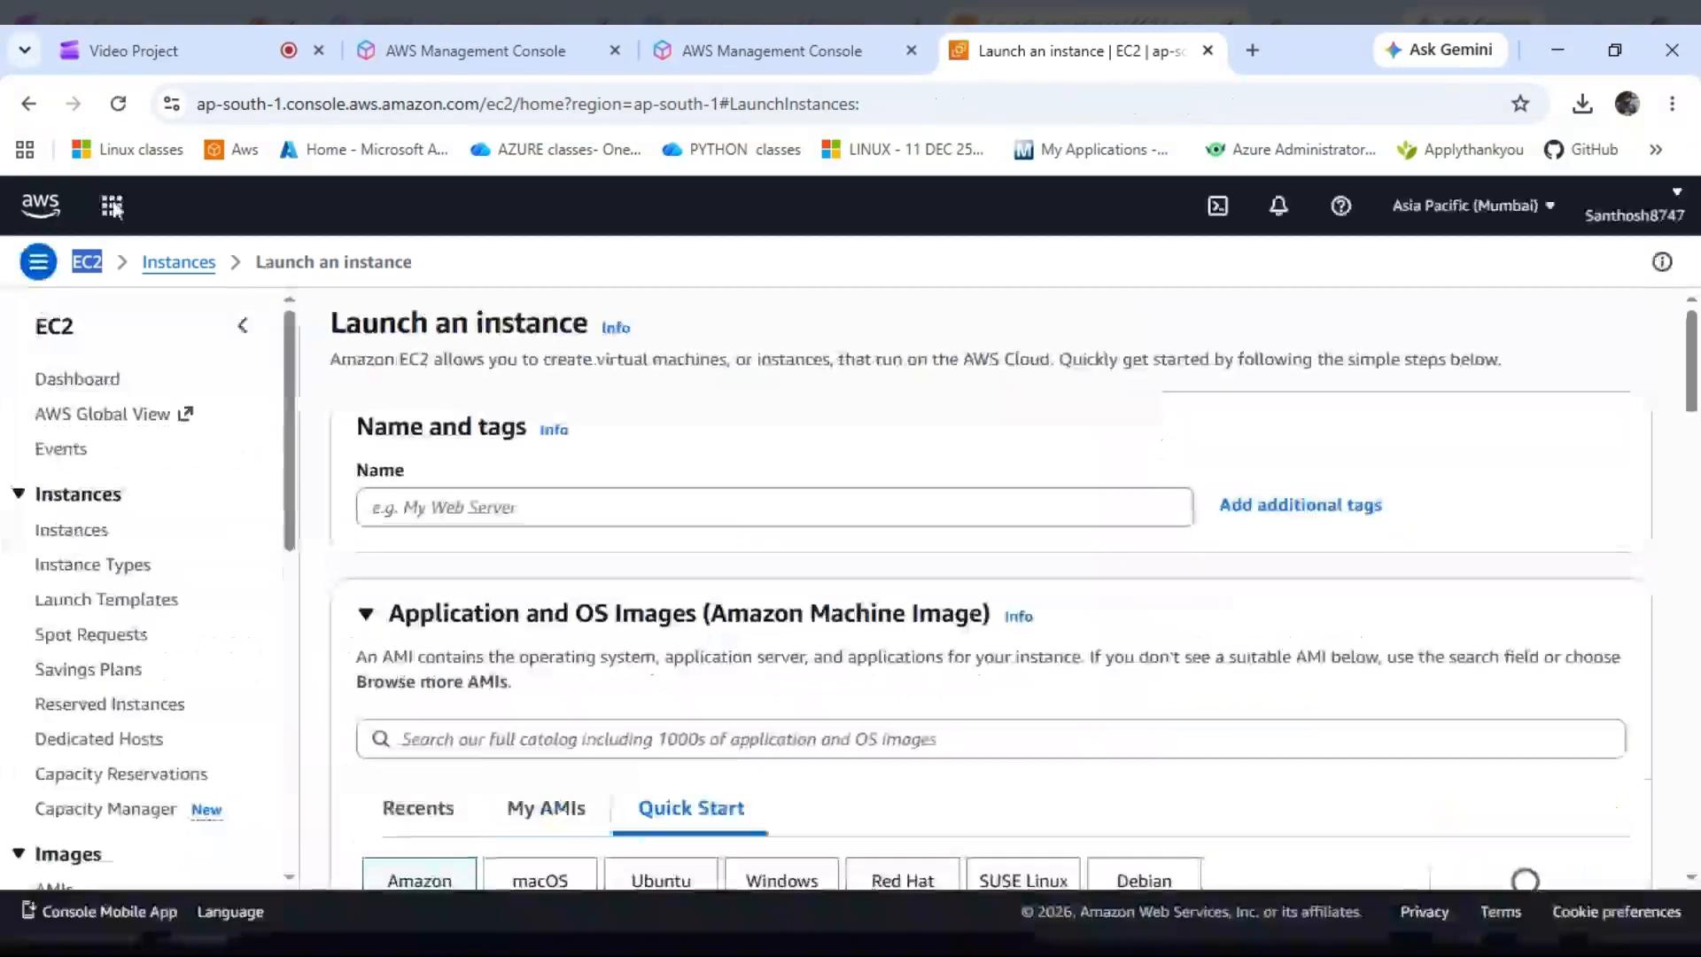
{"action": "left_click", "coordinate": [88, 264]}
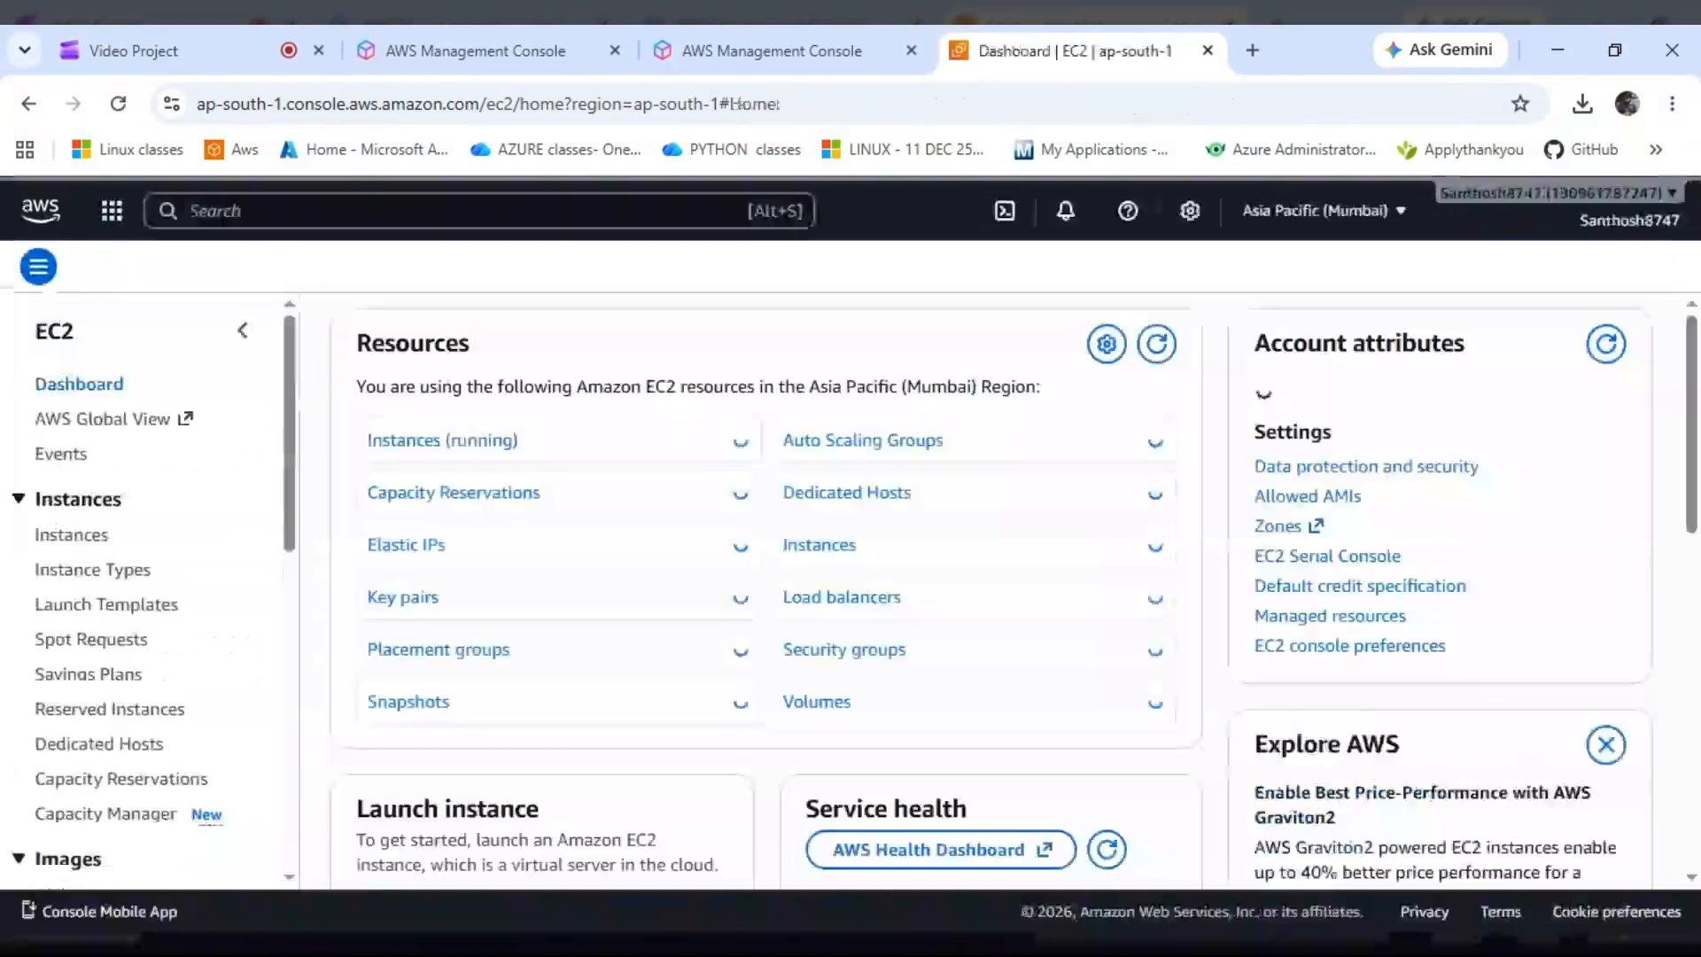
Step: Search the console's top search bar for EC2
{"action": "key", "text": "alt+s"}
{"action": "type", "text": "E"}
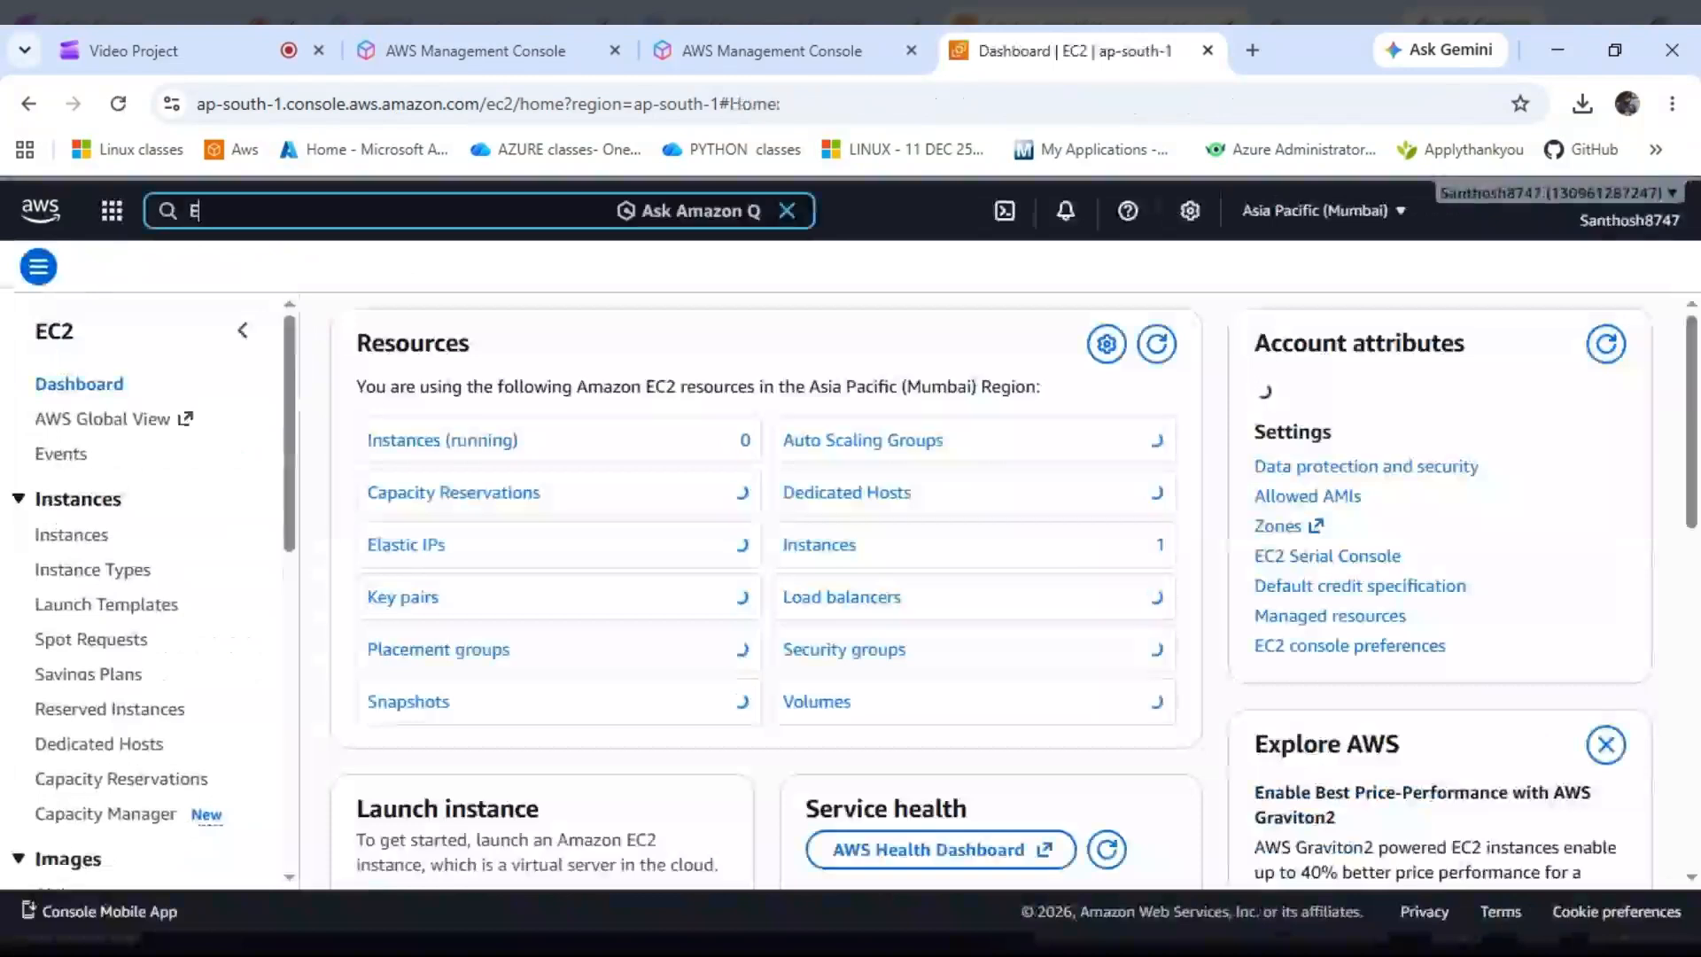
{"action": "type", "text": "C2"}
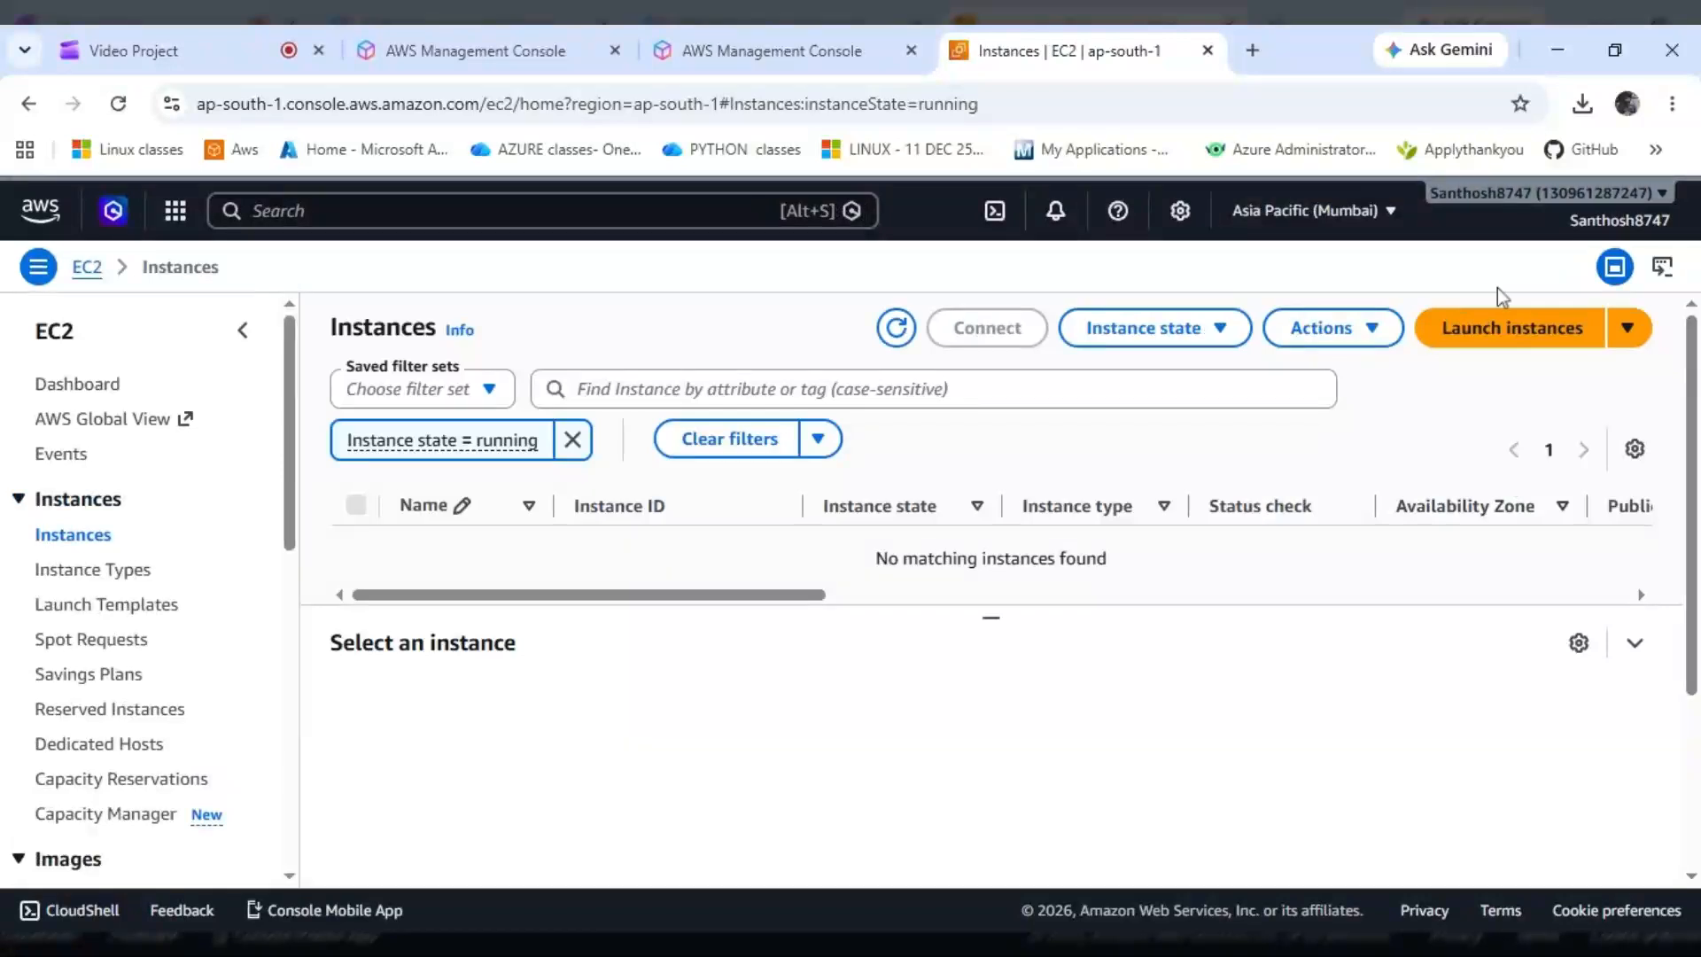
Step: Start a new instance launch and type the name 'my-furst -instance' under Name and tags
{"action": "left_click", "coordinate": [1521, 345]}
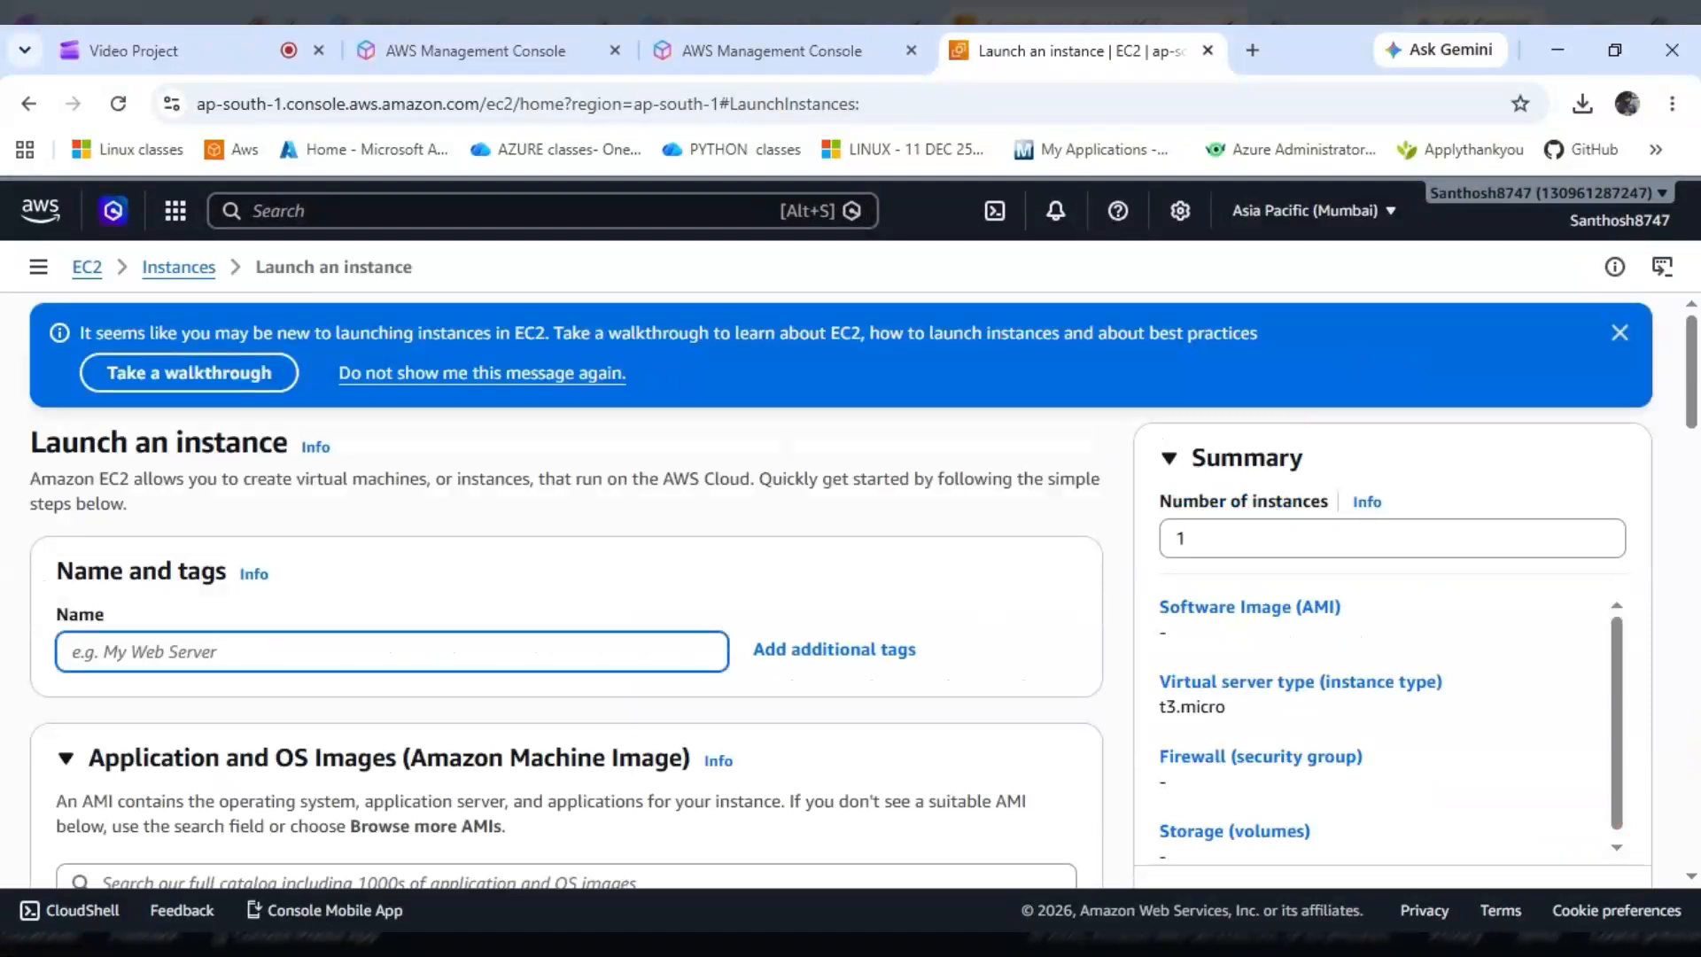
{"action": "type", "text": "m"}
{"action": "type", "text": "y"}
{"action": "type", "text": "-f"}
{"action": "type", "text": "u"}
{"action": "type", "text": "rst "}
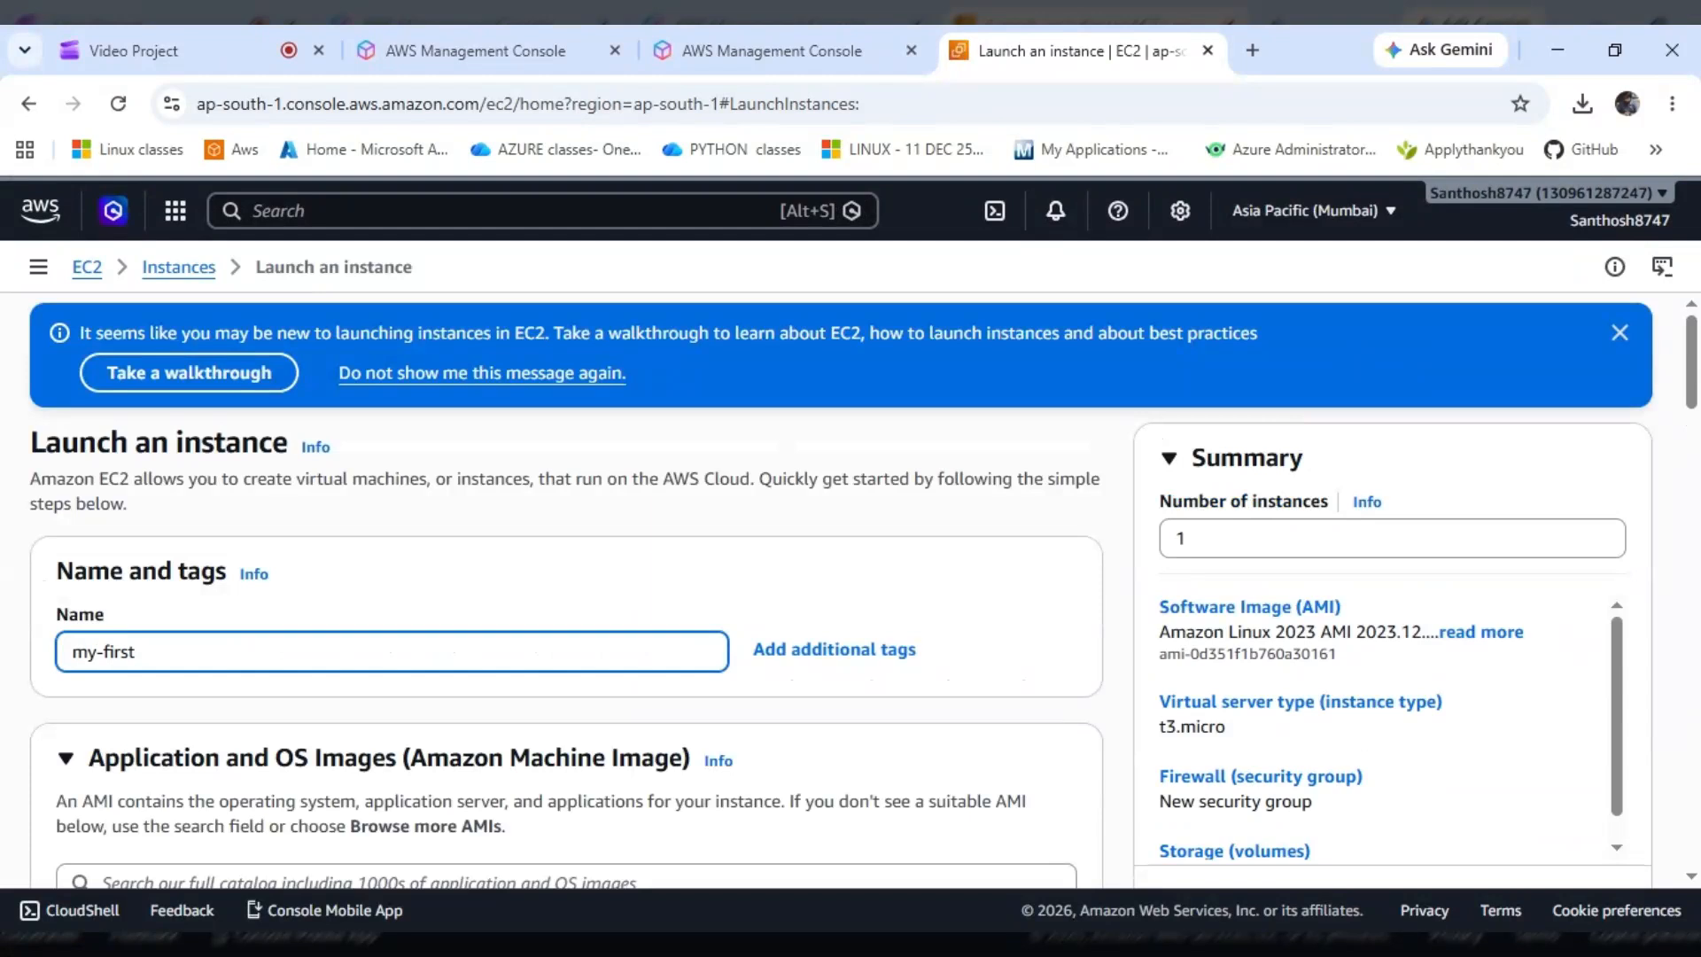
{"action": "type", "text": "-instance"}
Step: Scroll down past the Amazon Linux 2023 AMI to the t3.micro instance type
{"action": "scroll", "coordinate": [567, 589], "scroll_direction": "down", "scroll_amount": 1}
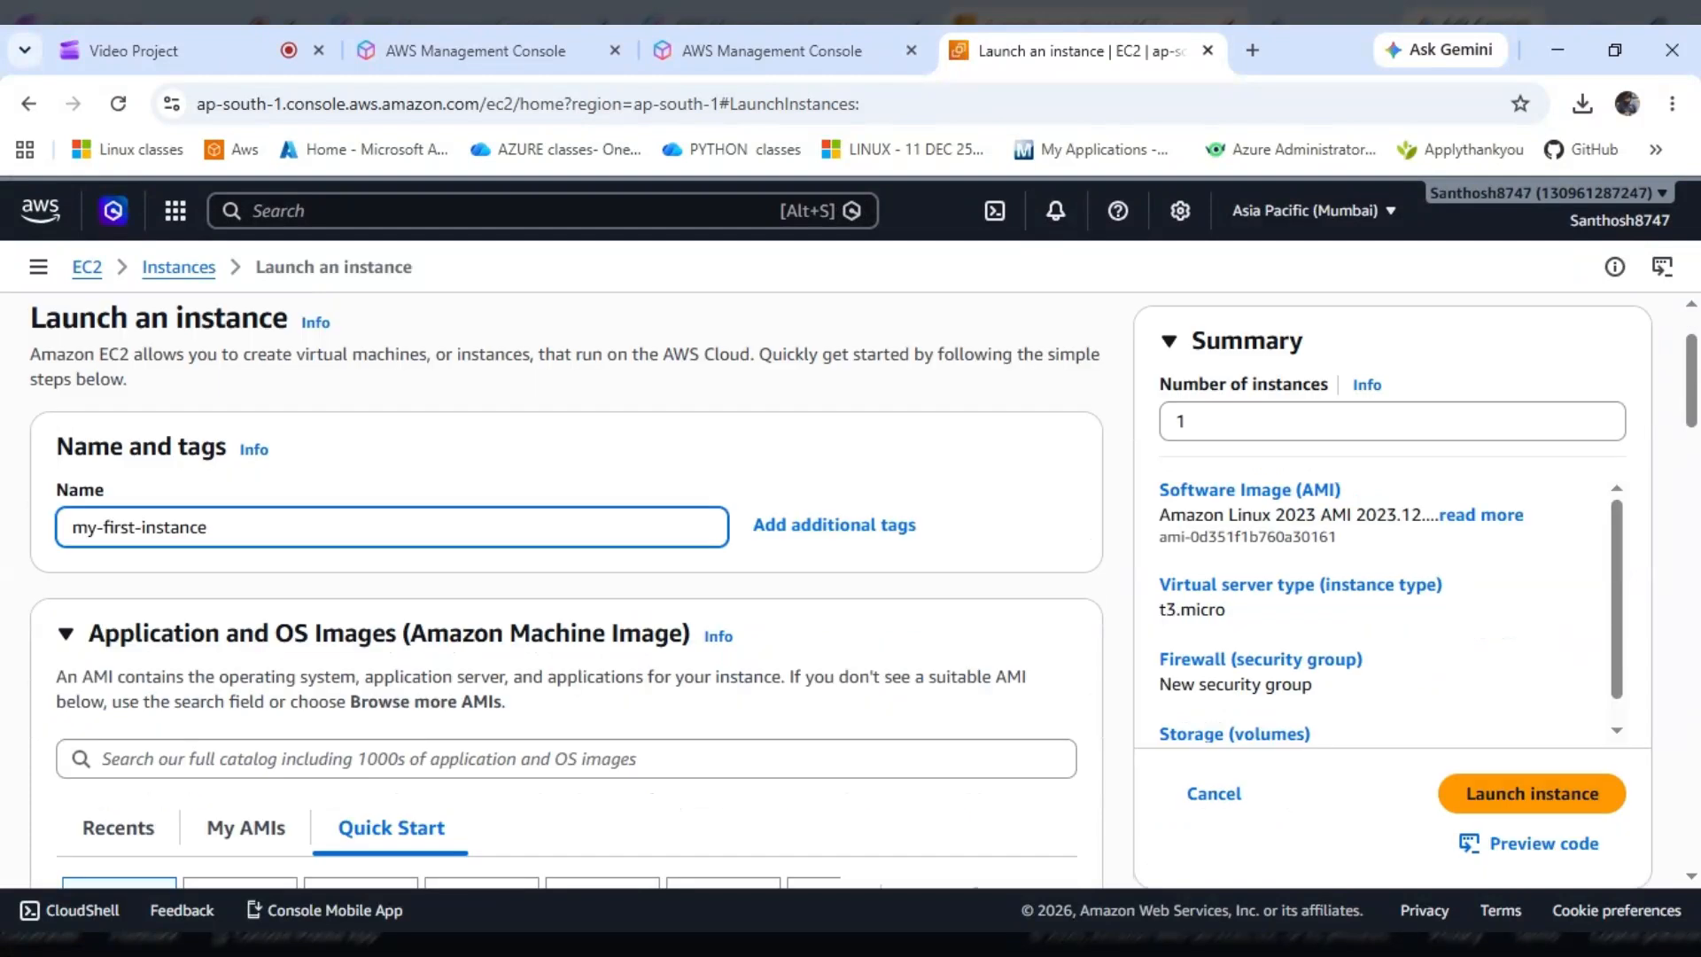
{"action": "scroll", "coordinate": [323, 651], "scroll_direction": "down", "scroll_amount": 1}
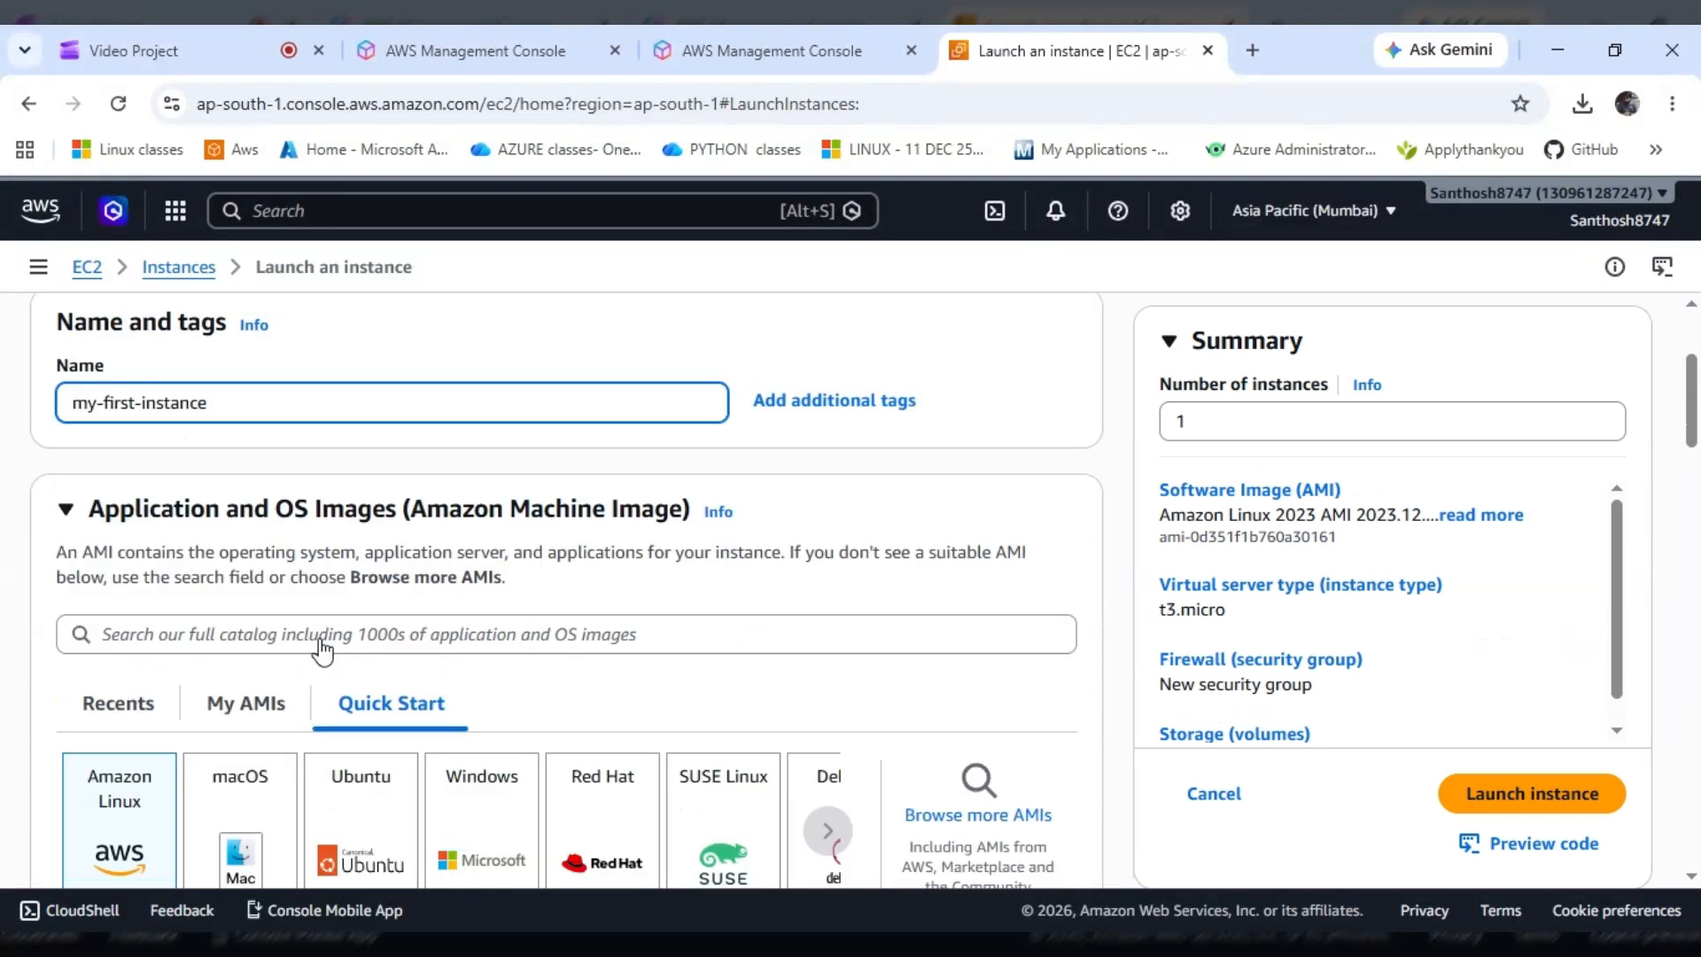
{"action": "scroll", "coordinate": [323, 651], "scroll_direction": "down", "scroll_amount": 1}
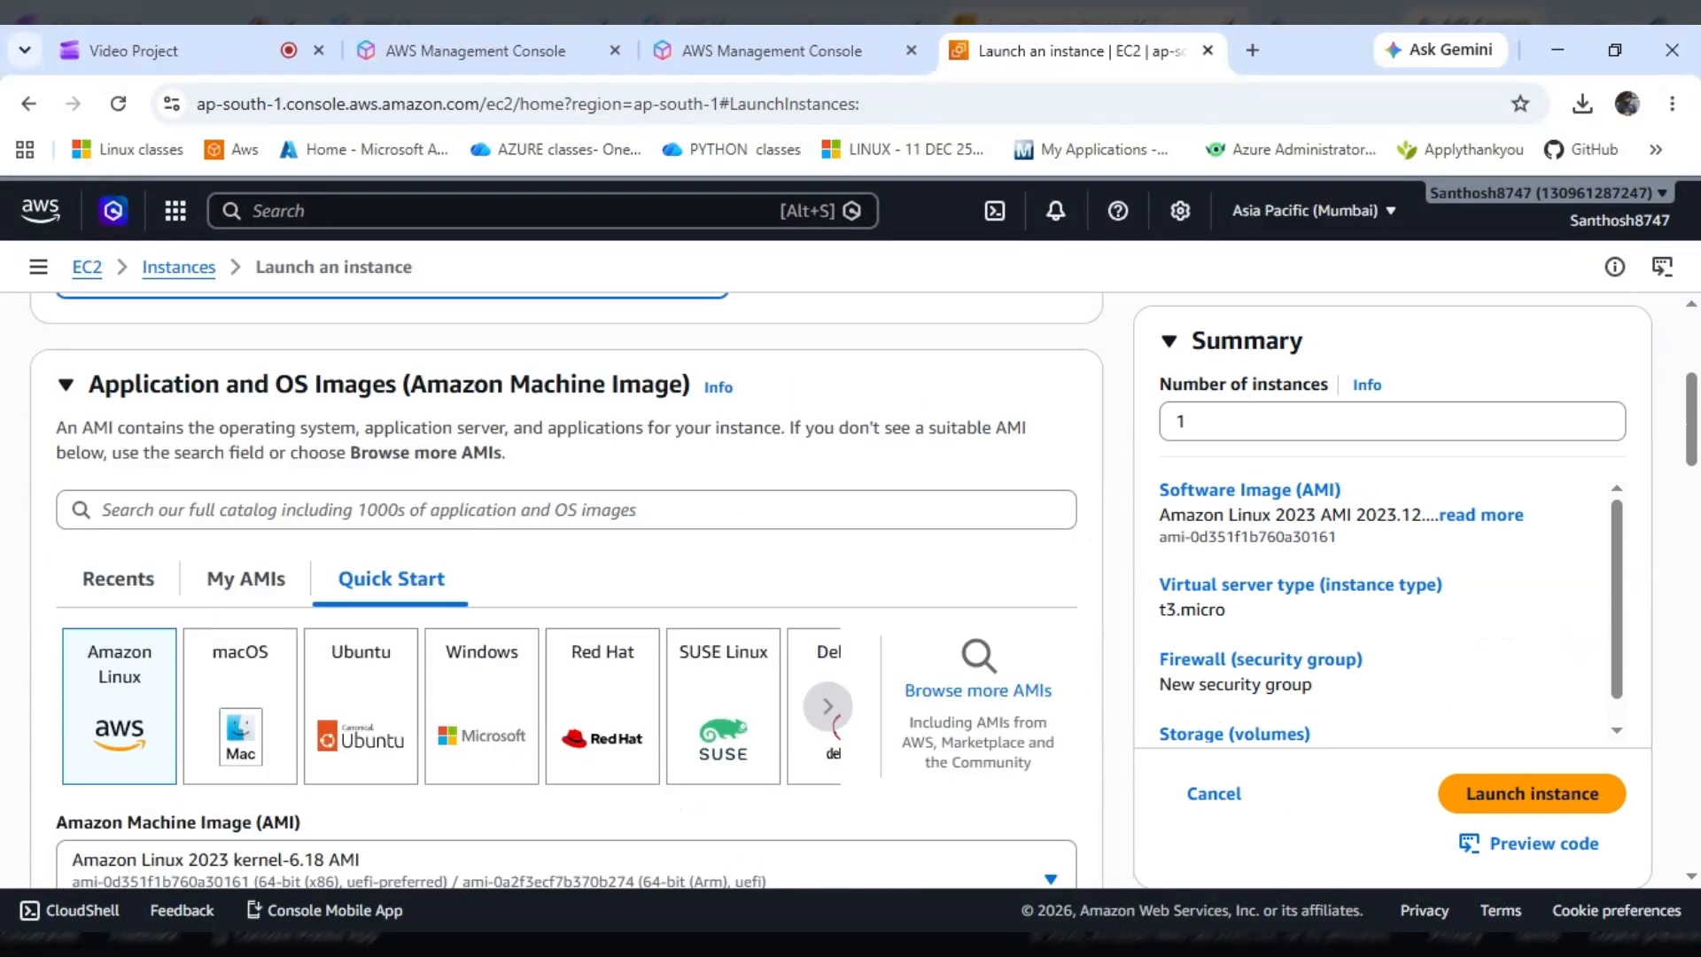
{"action": "scroll", "coordinate": [165, 679], "scroll_direction": "down", "scroll_amount": 1}
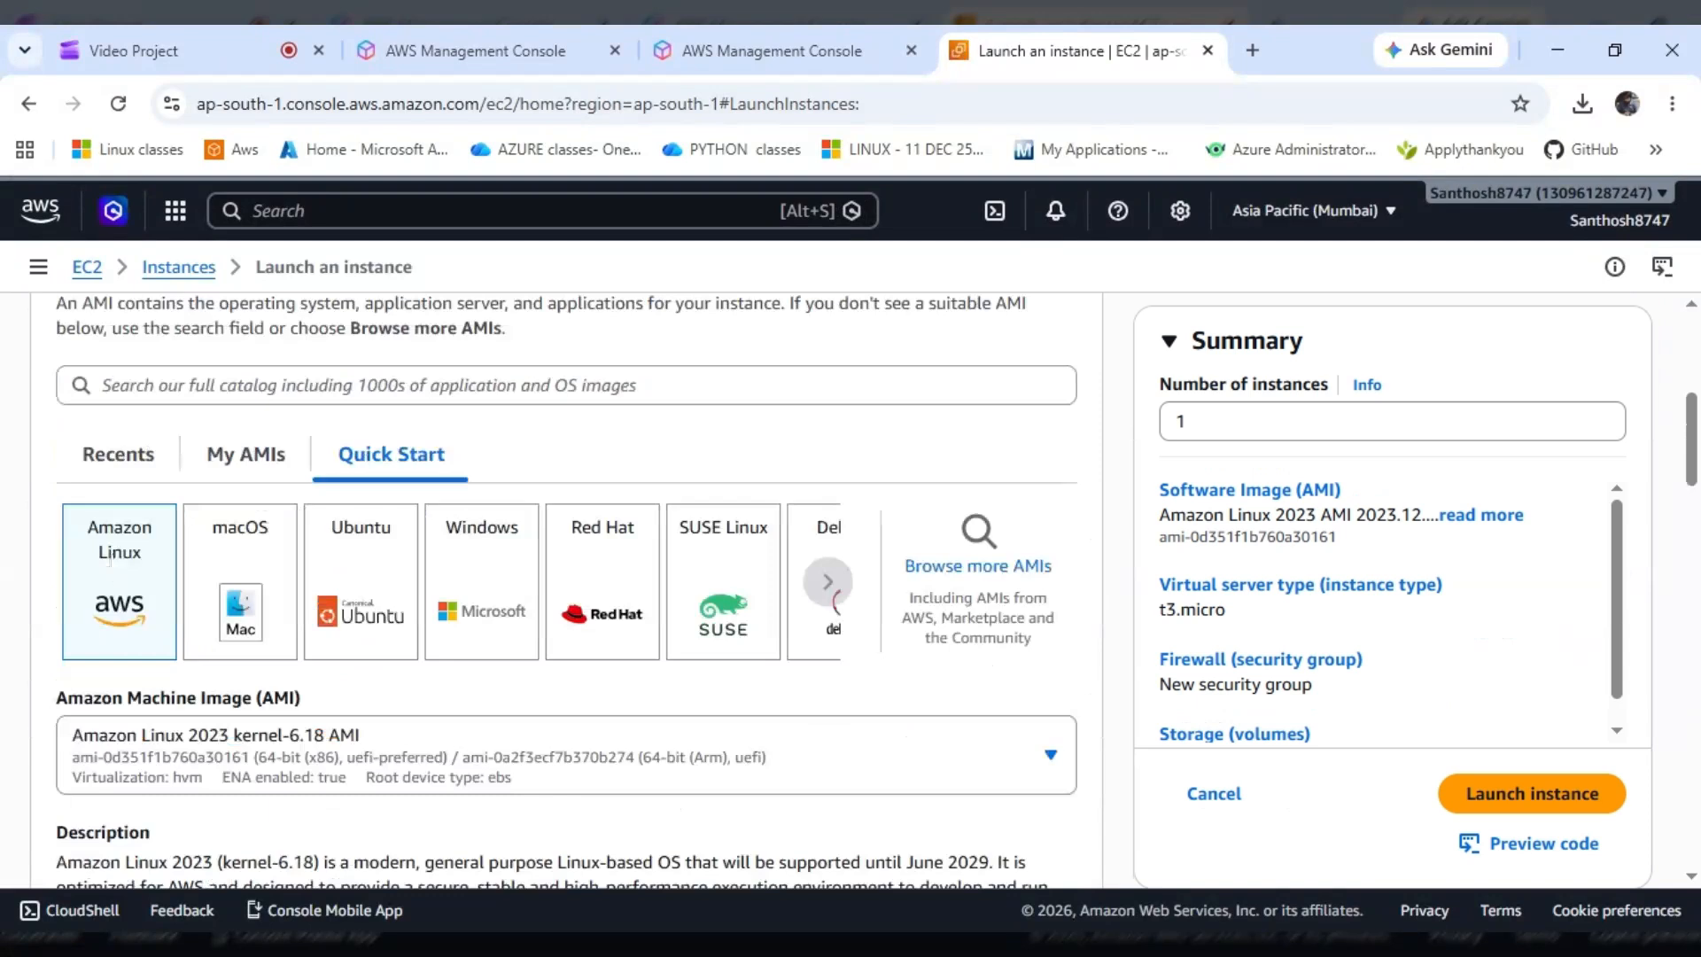
{"action": "scroll", "coordinate": [113, 561], "scroll_direction": "down", "scroll_amount": 1}
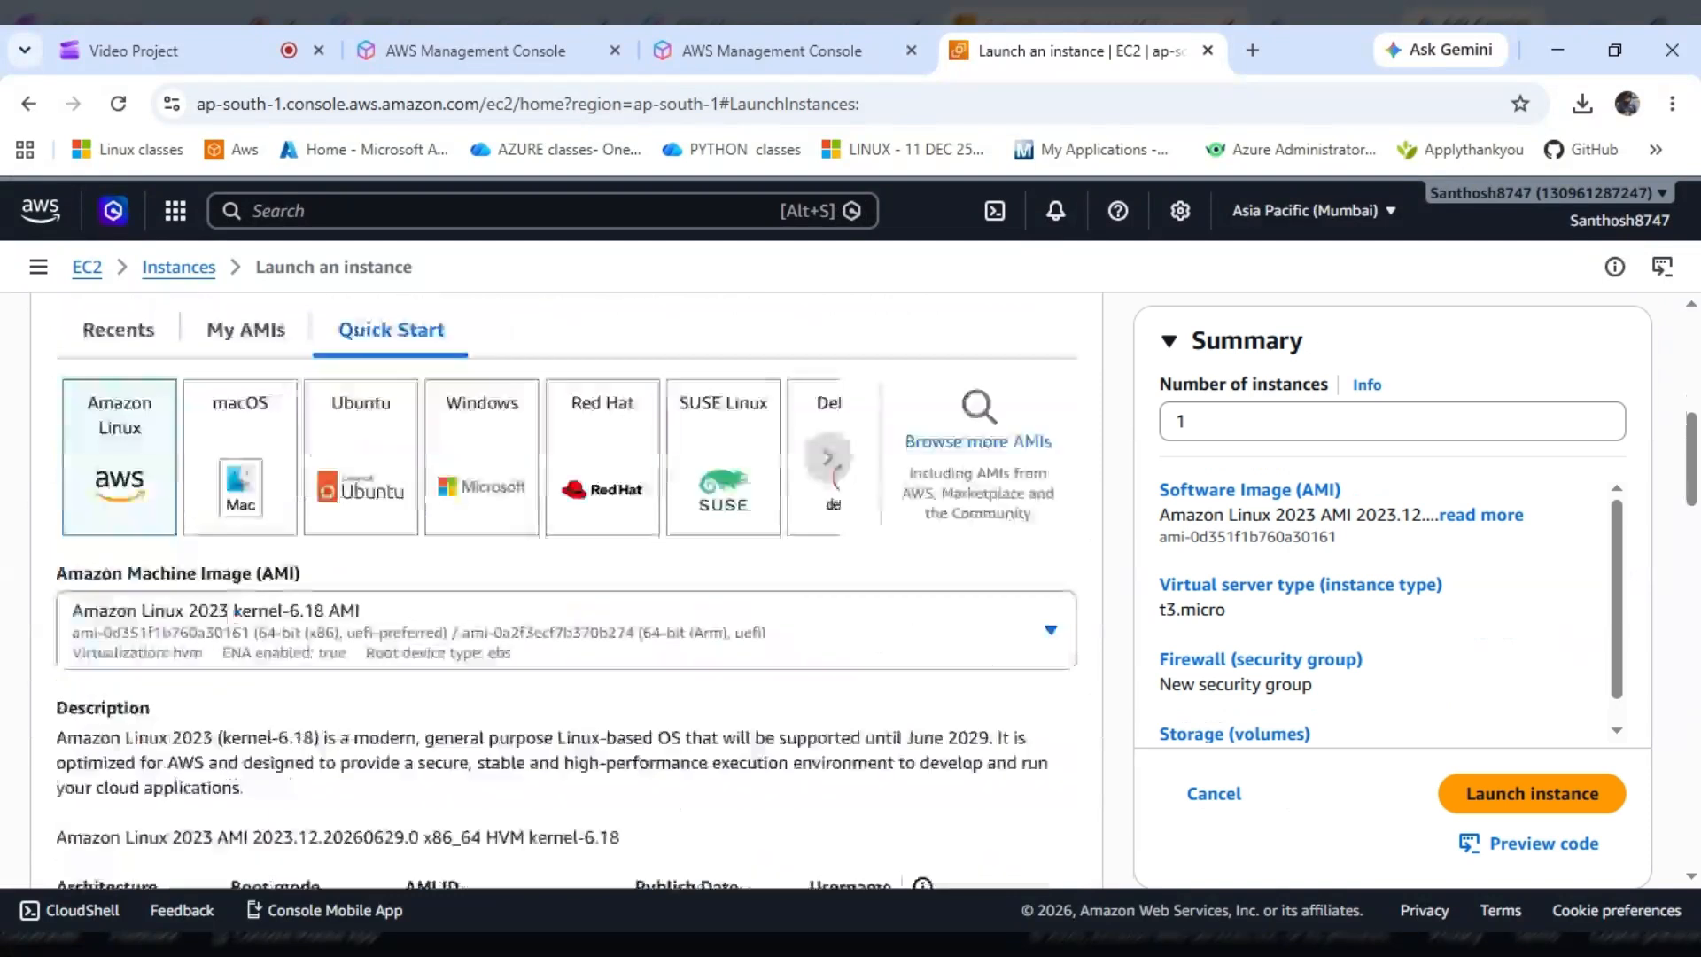
{"action": "scroll", "coordinate": [113, 563], "scroll_direction": "down", "scroll_amount": 1}
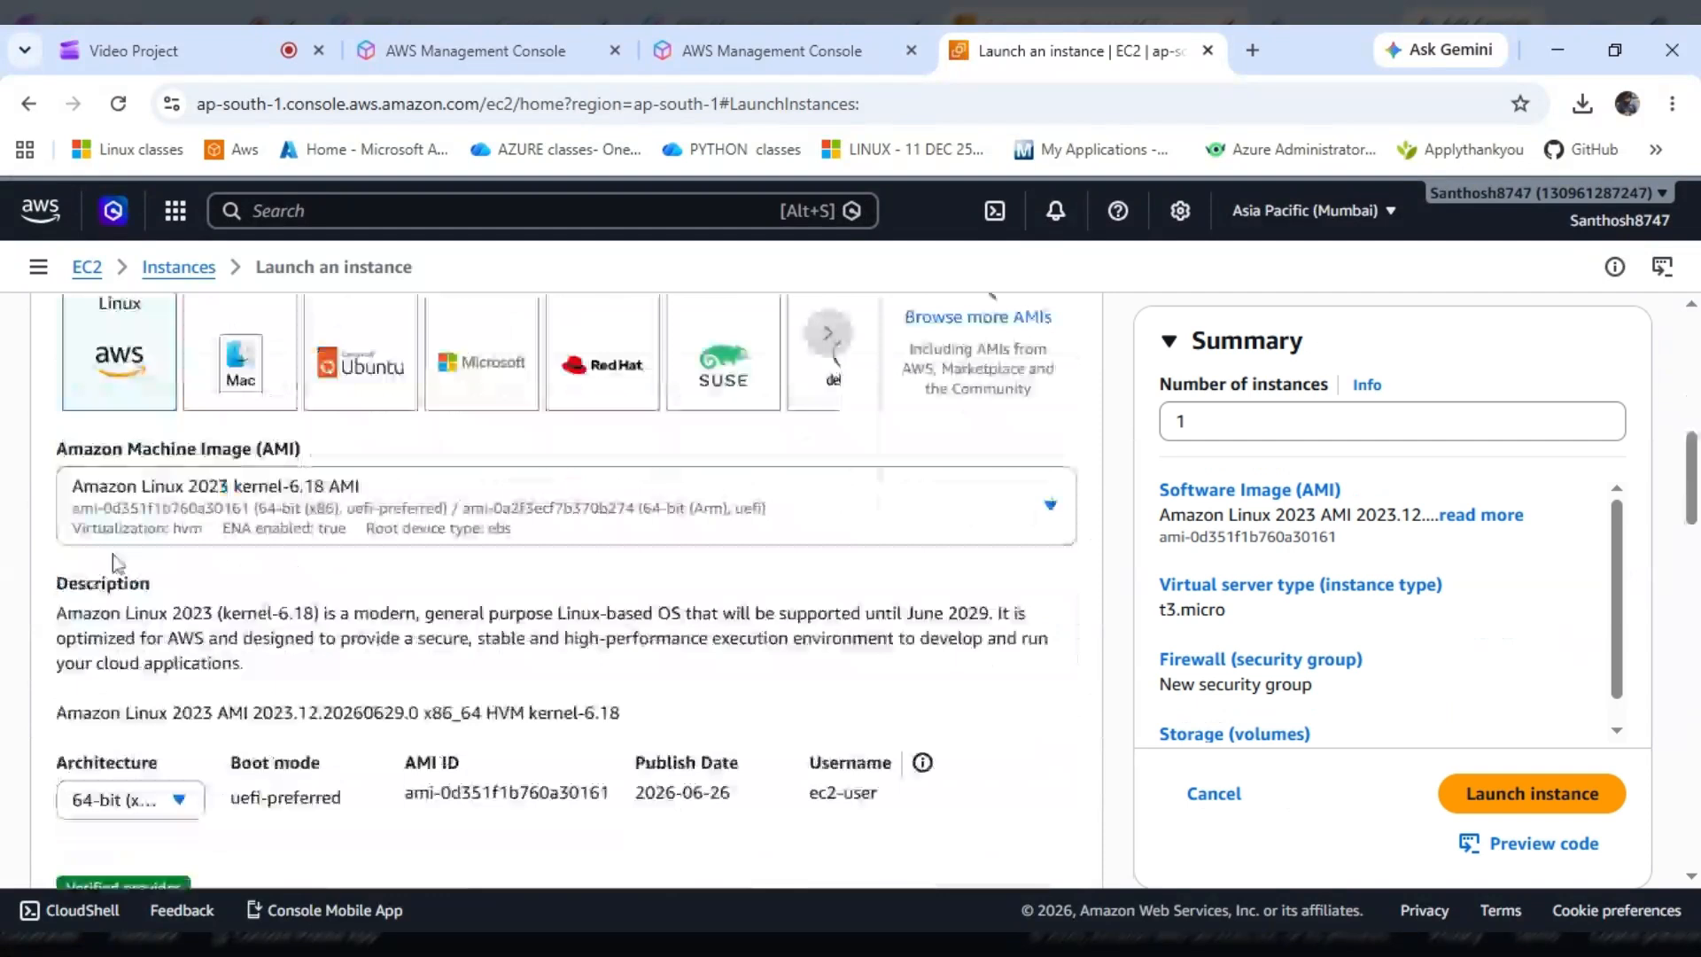
{"action": "scroll", "coordinate": [116, 563], "scroll_direction": "down", "scroll_amount": 1}
{"action": "scroll", "coordinate": [116, 563], "scroll_direction": "down", "scroll_amount": 2}
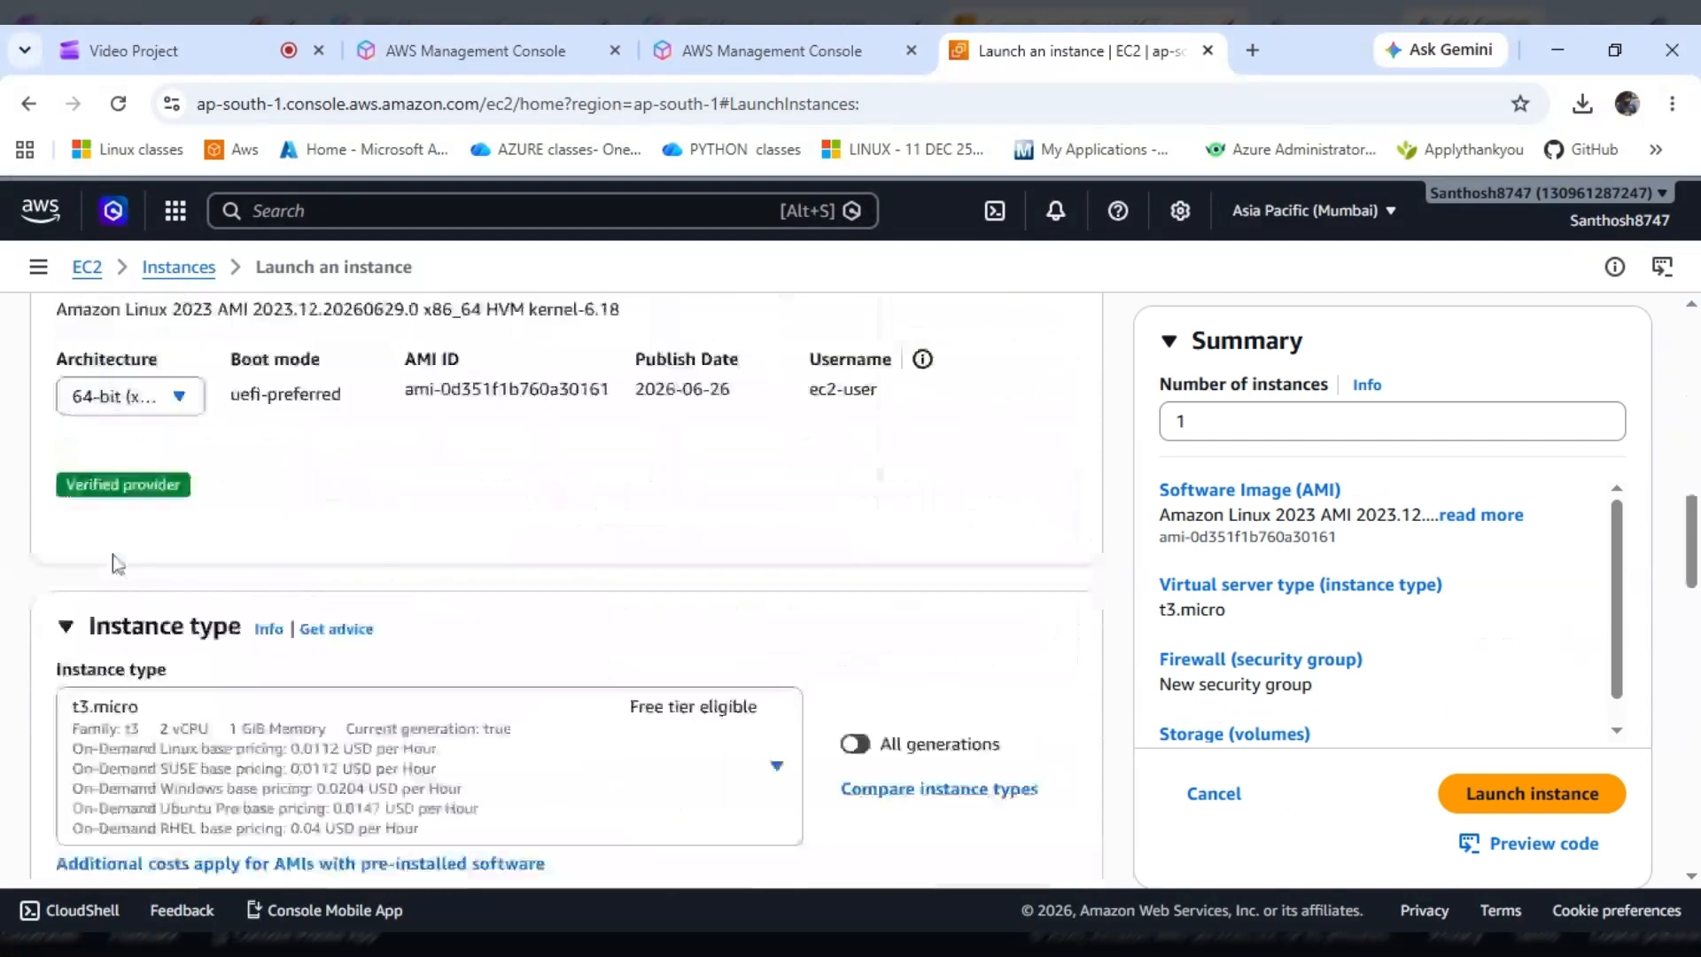
{"action": "scroll", "coordinate": [113, 558], "scroll_direction": "down", "scroll_amount": 2}
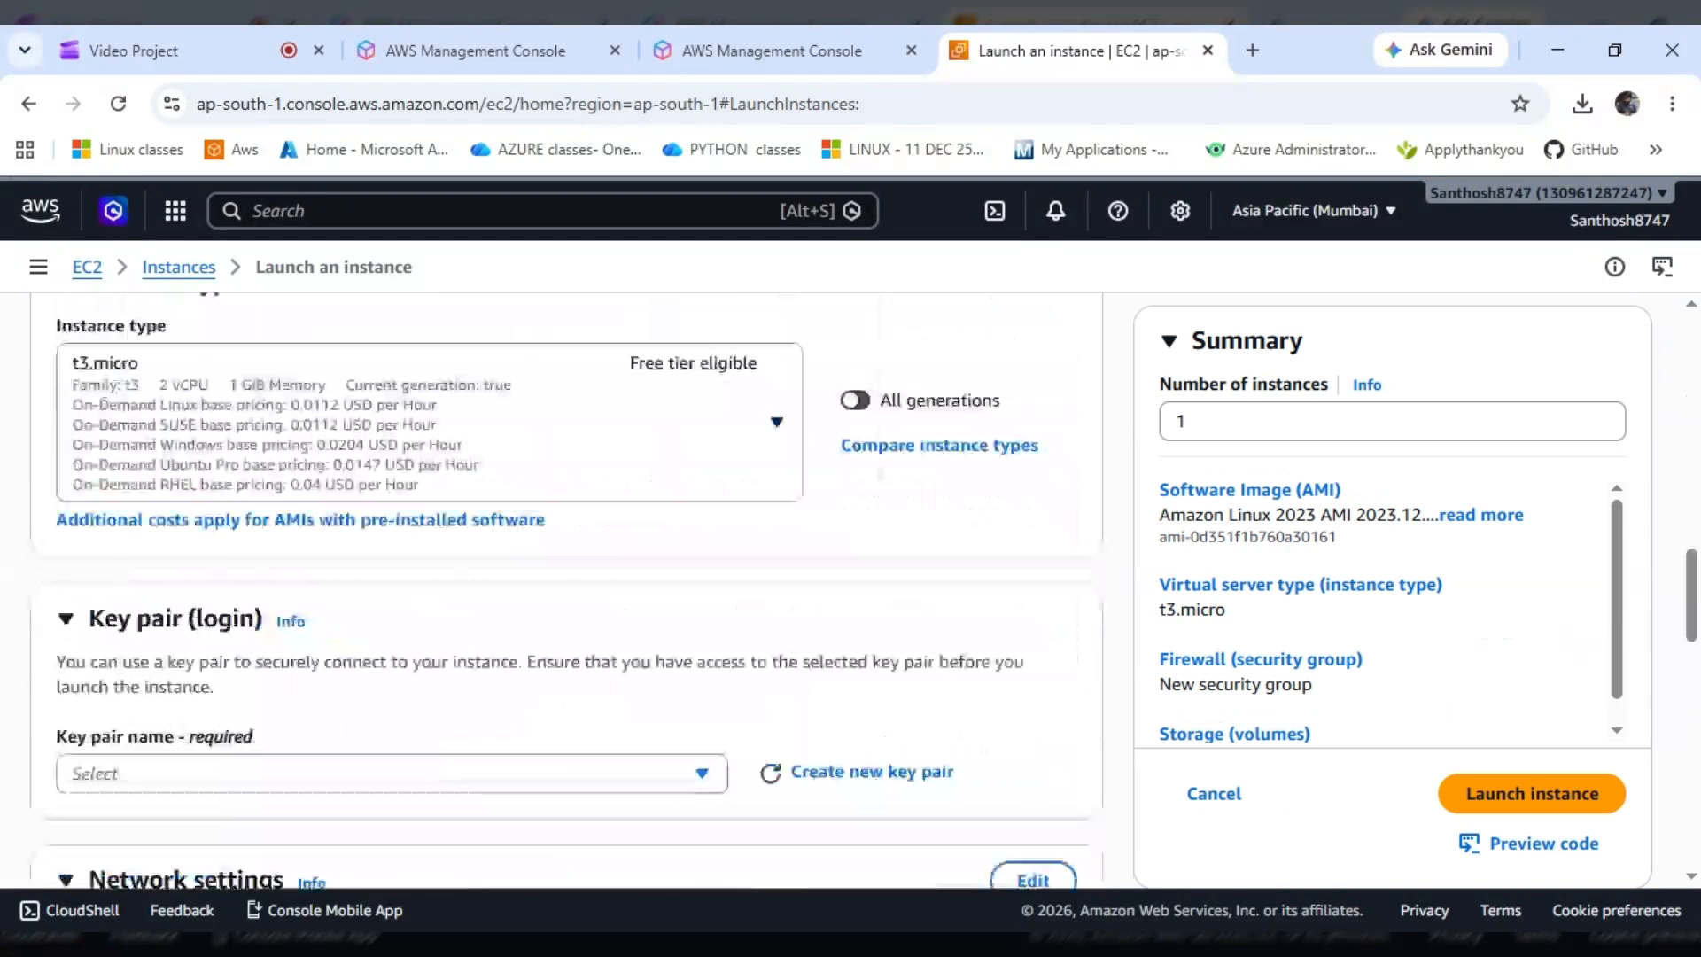
Step: Open the Instance type list, keep t3.micro selected, and continue down to Key pair
{"action": "left_click", "coordinate": [757, 453]}
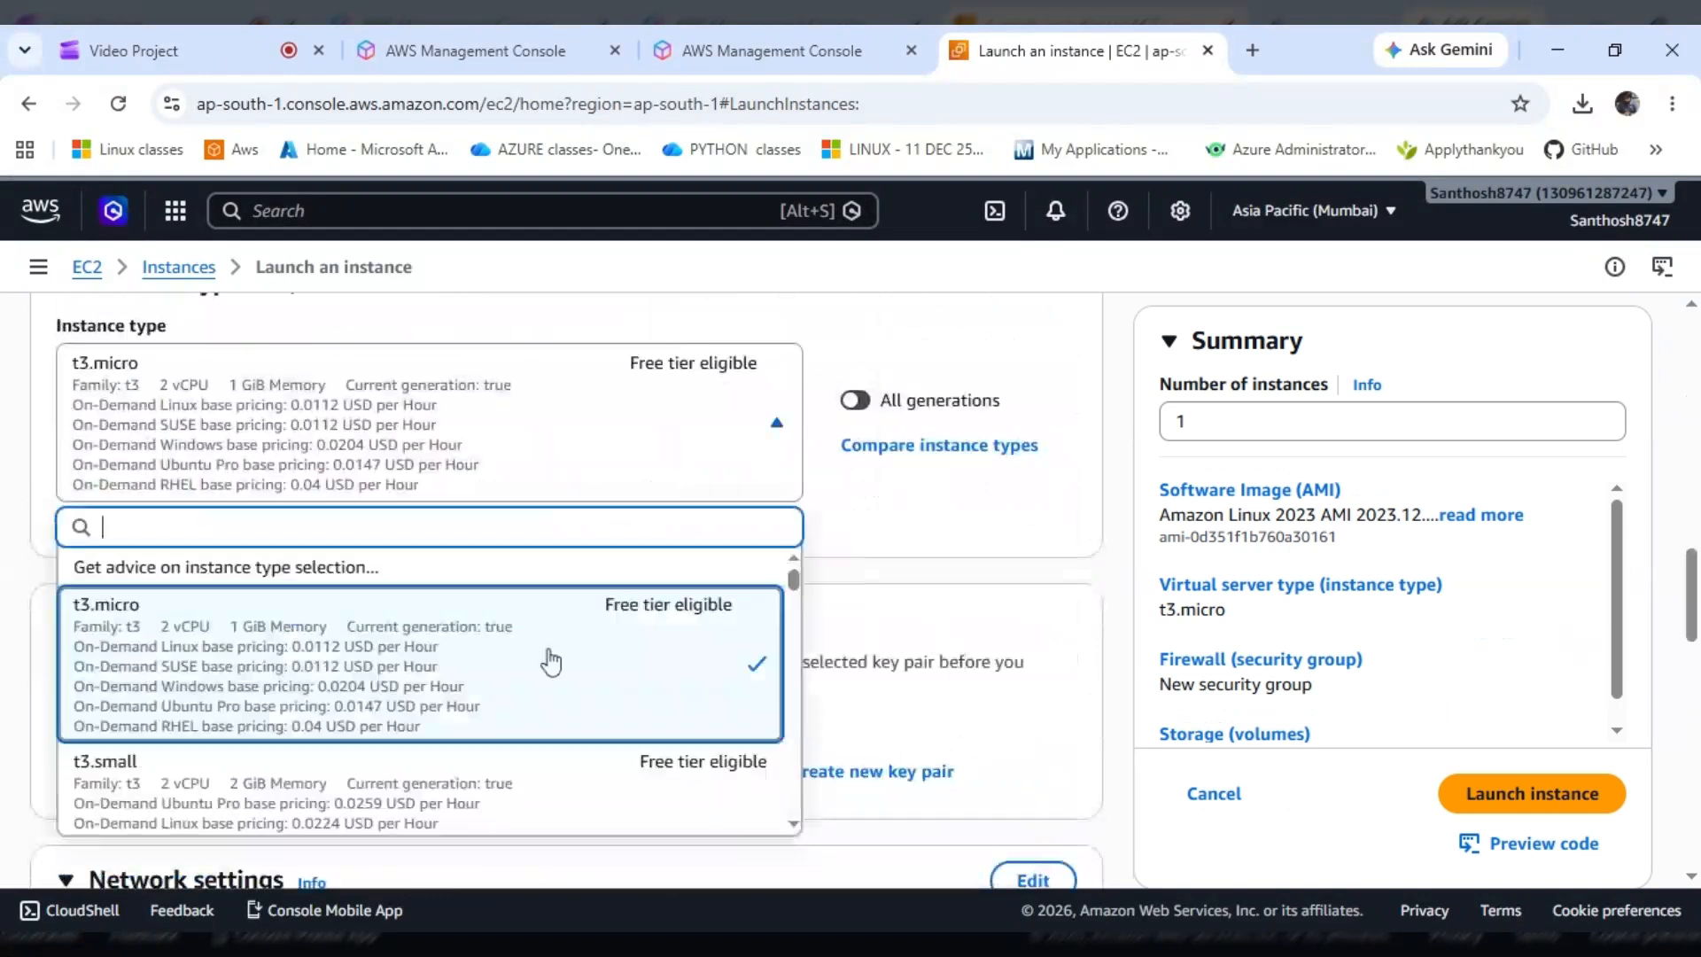
{"action": "scroll", "coordinate": [550, 660], "scroll_direction": "down", "scroll_amount": 3}
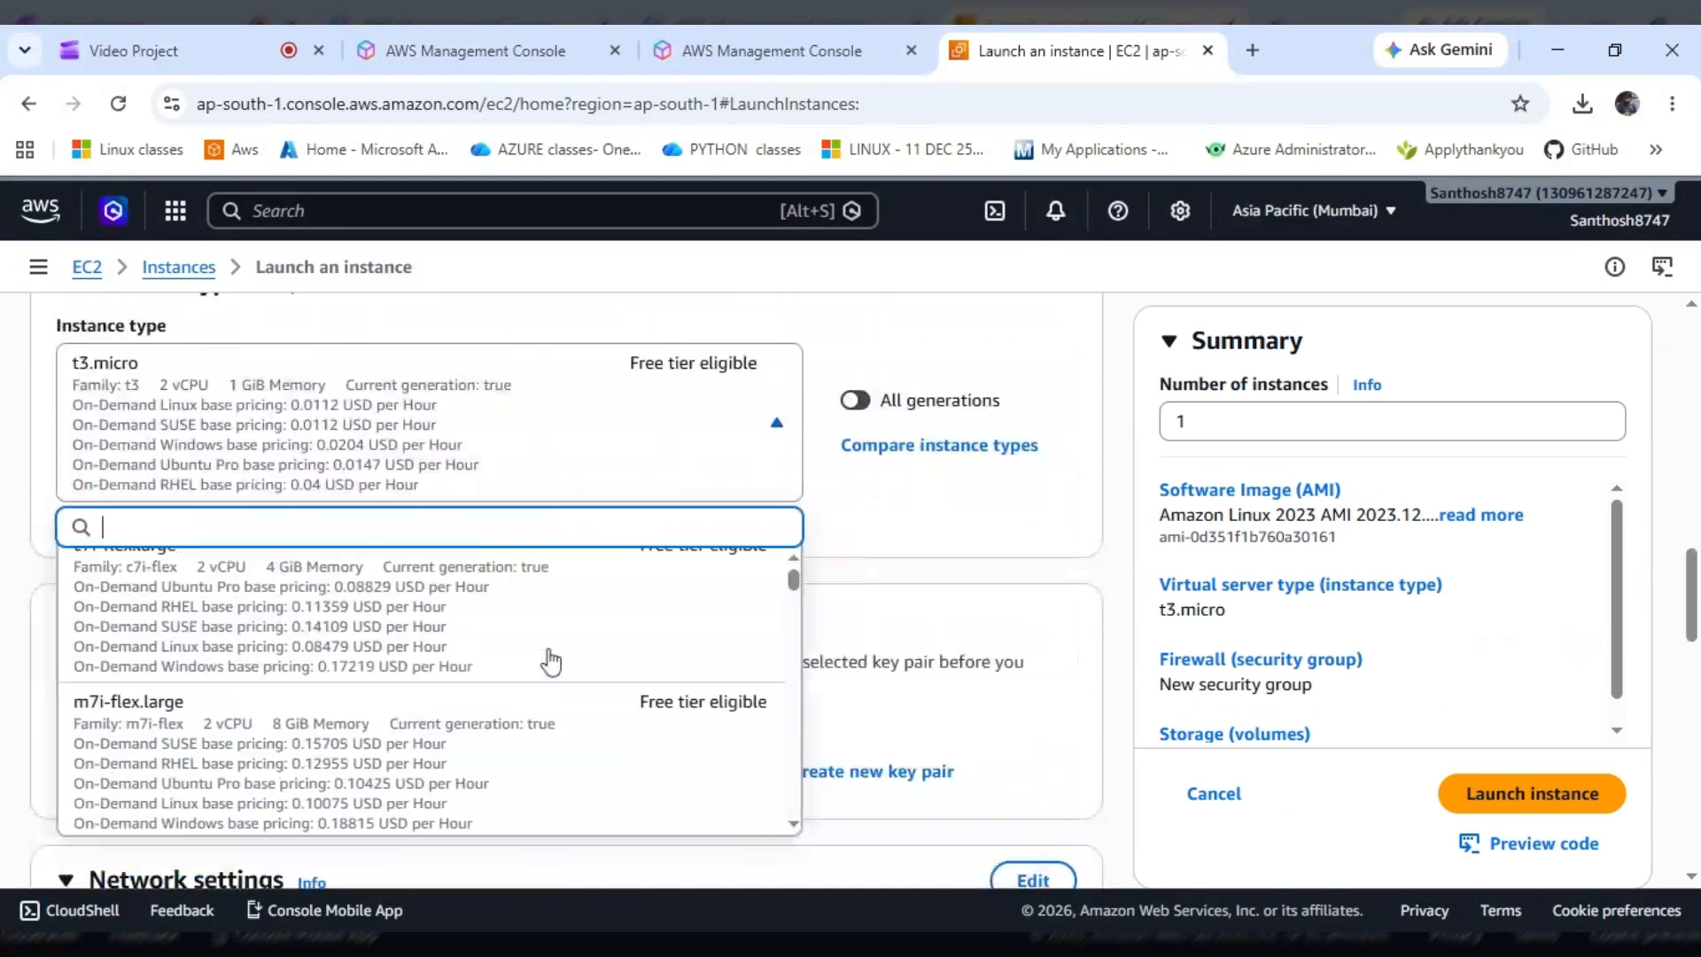
{"action": "scroll", "coordinate": [551, 660], "scroll_direction": "up", "scroll_amount": 5}
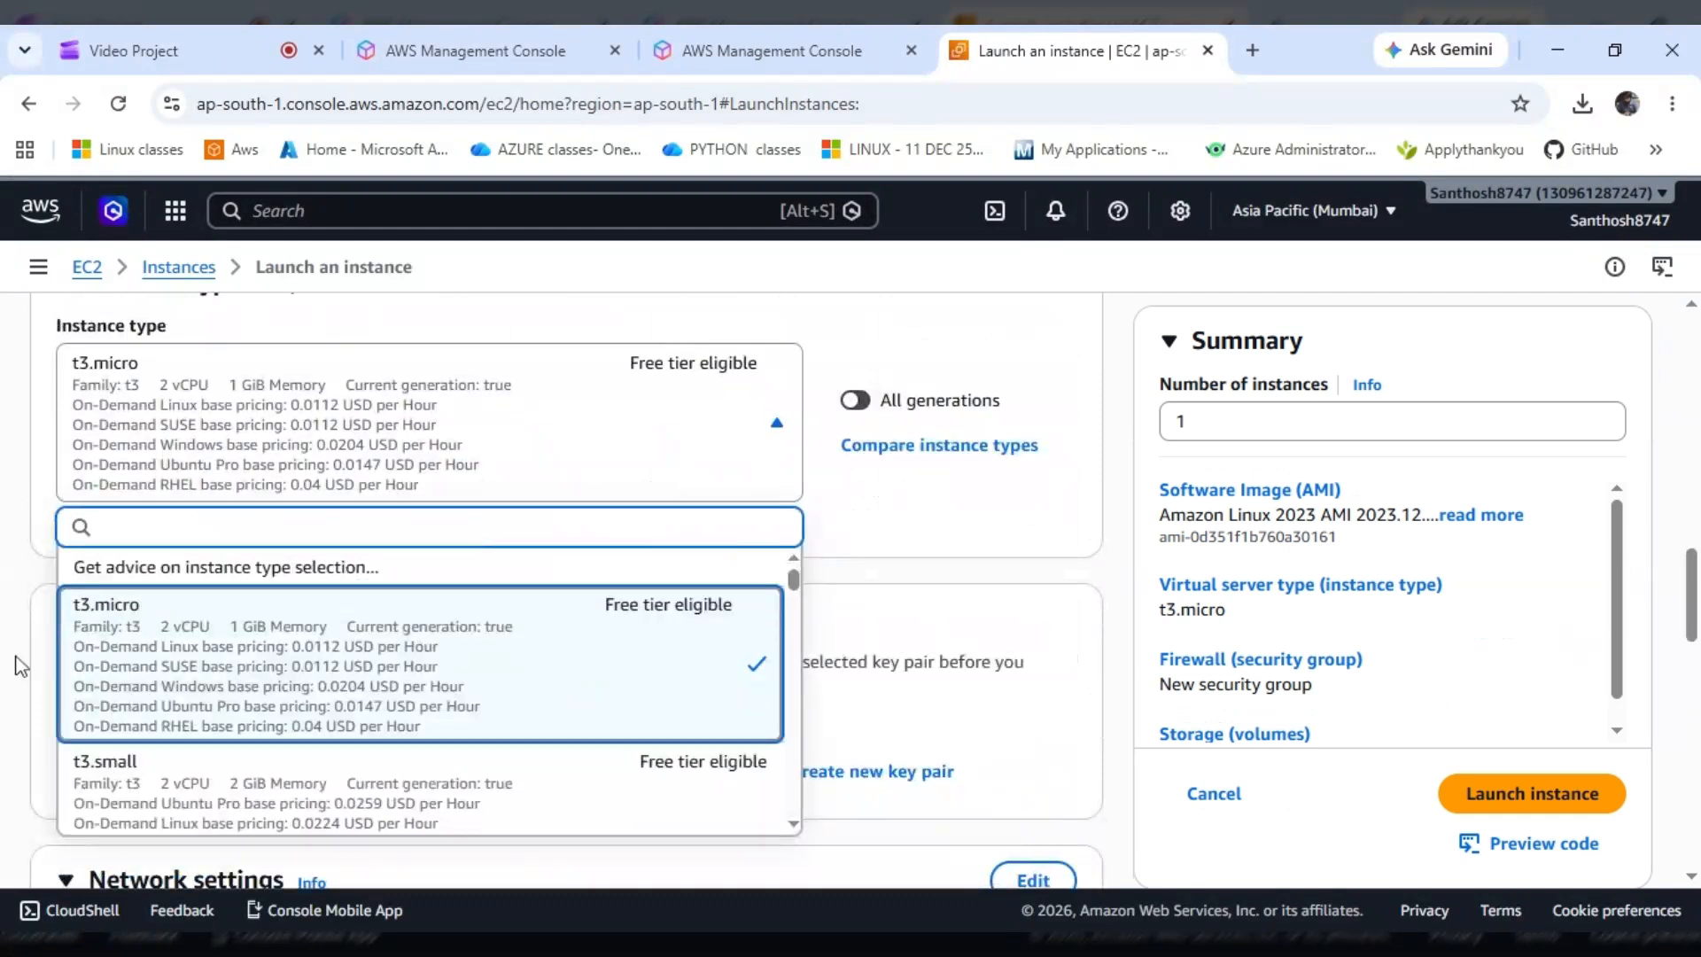
{"action": "left_click", "coordinate": [19, 665]}
{"action": "scroll", "coordinate": [883, 669], "scroll_direction": "down", "scroll_amount": 1}
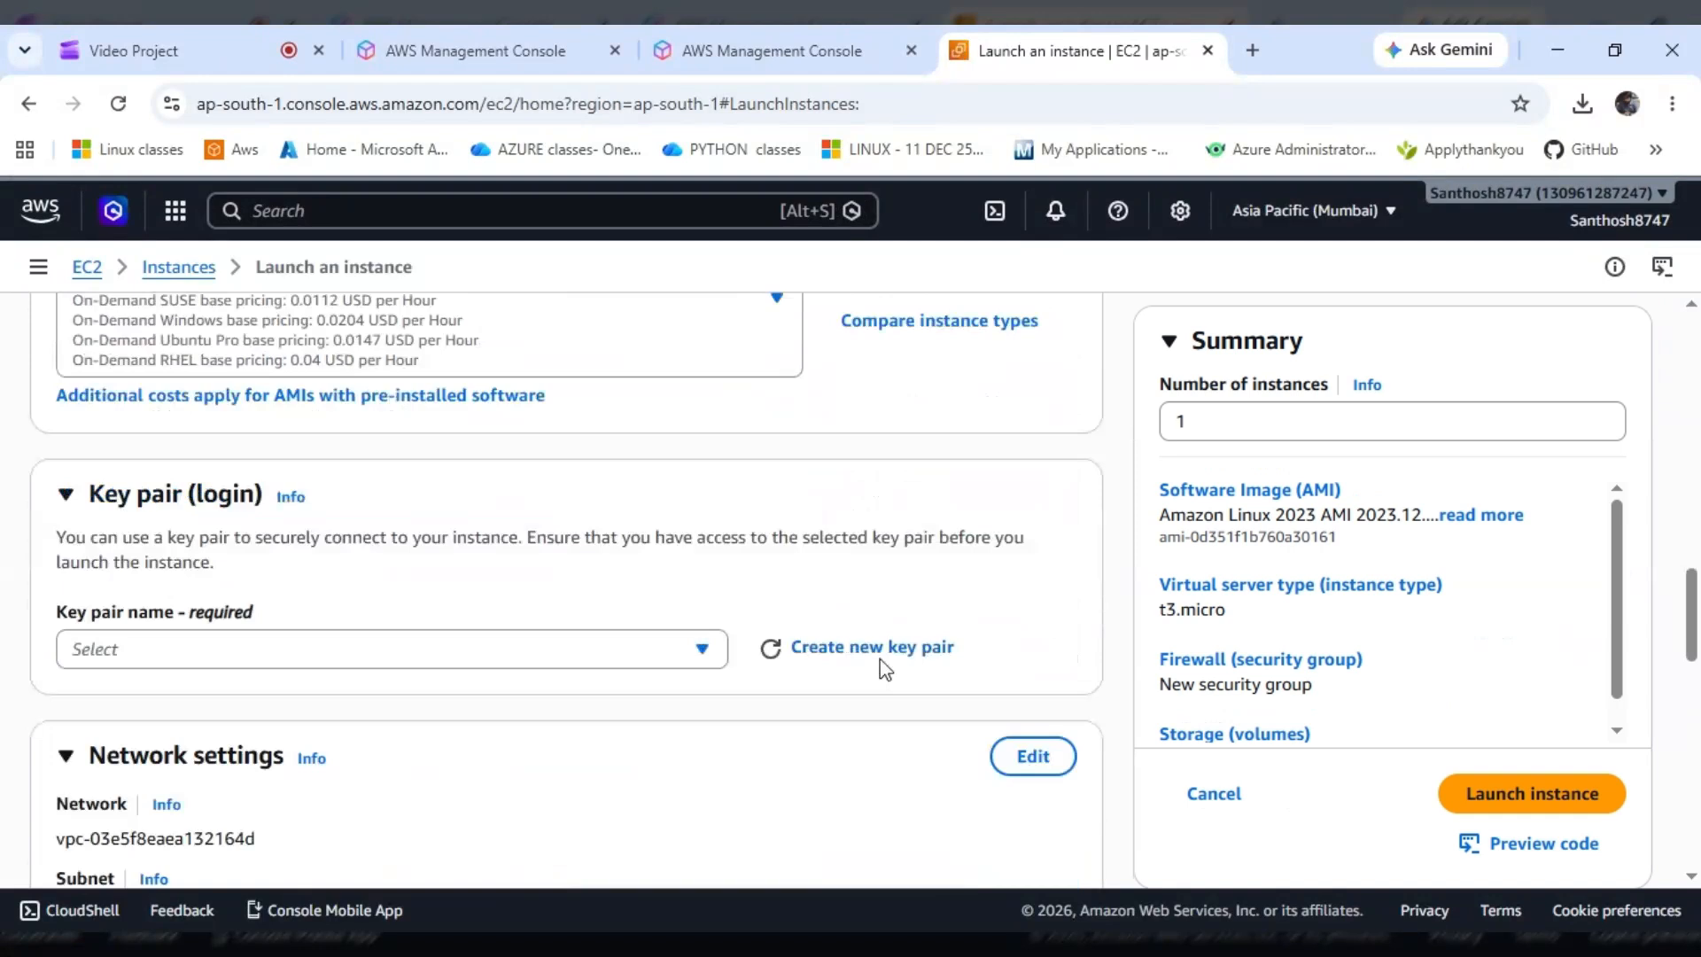
Step: Create a new RSA .pem key pair named test1
{"action": "left_click", "coordinate": [884, 648]}
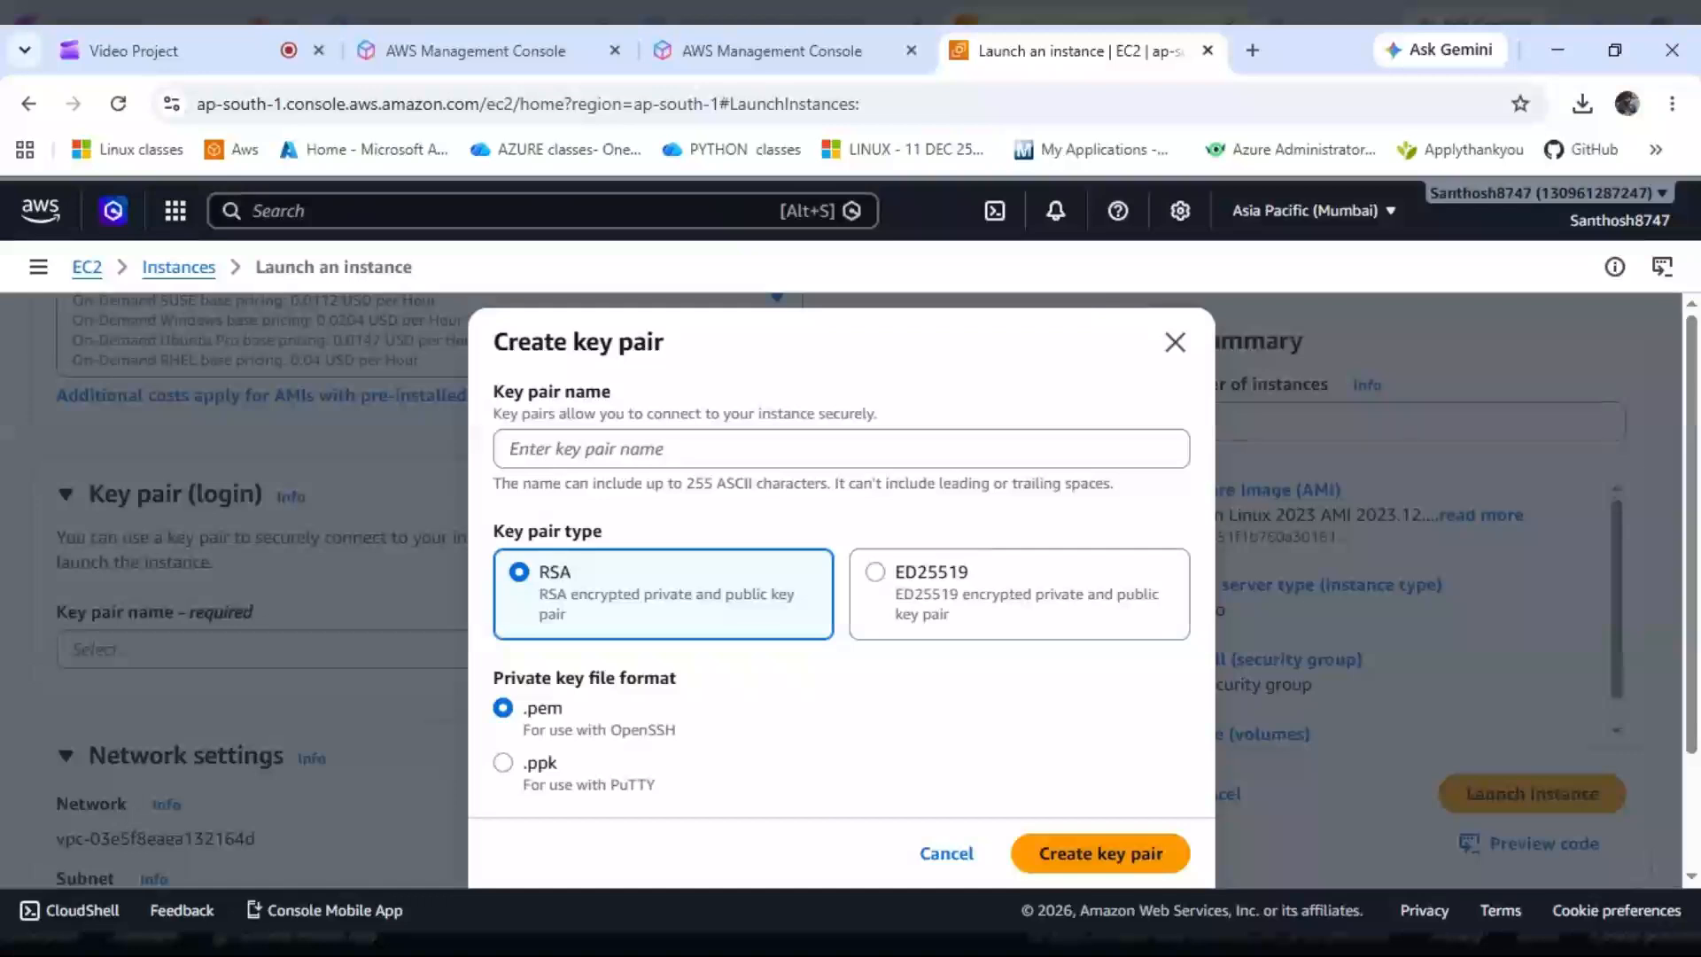
{"action": "left_click", "coordinate": [780, 449]}
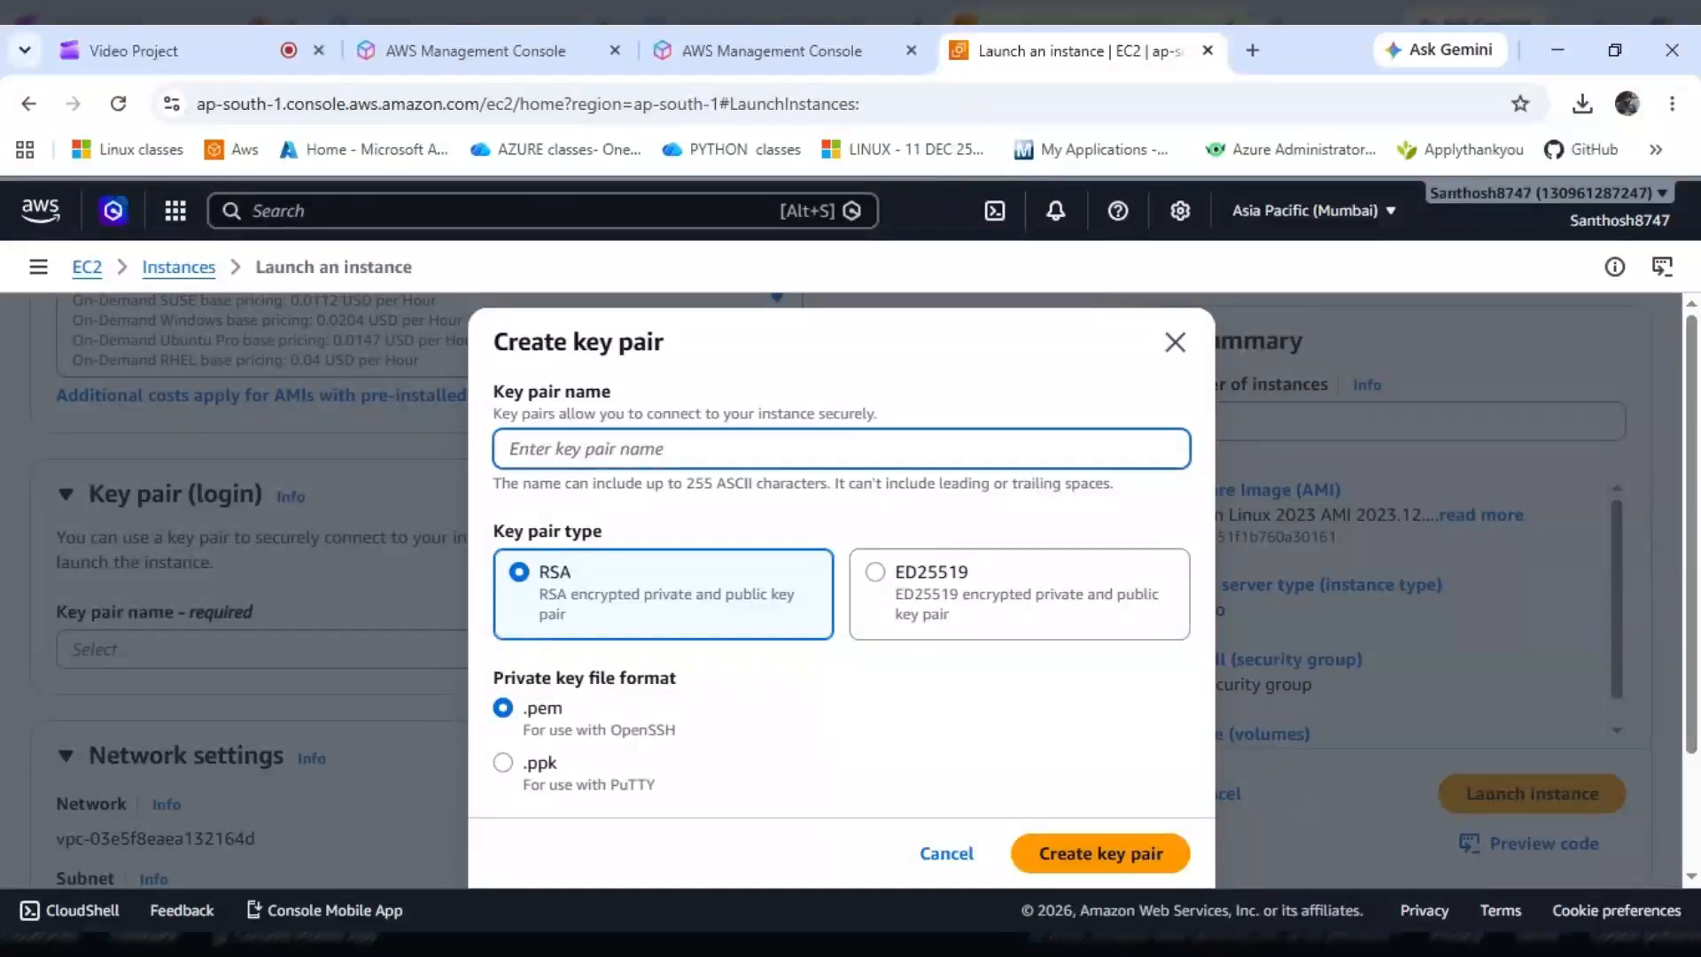
{"action": "type", "text": "test1"}
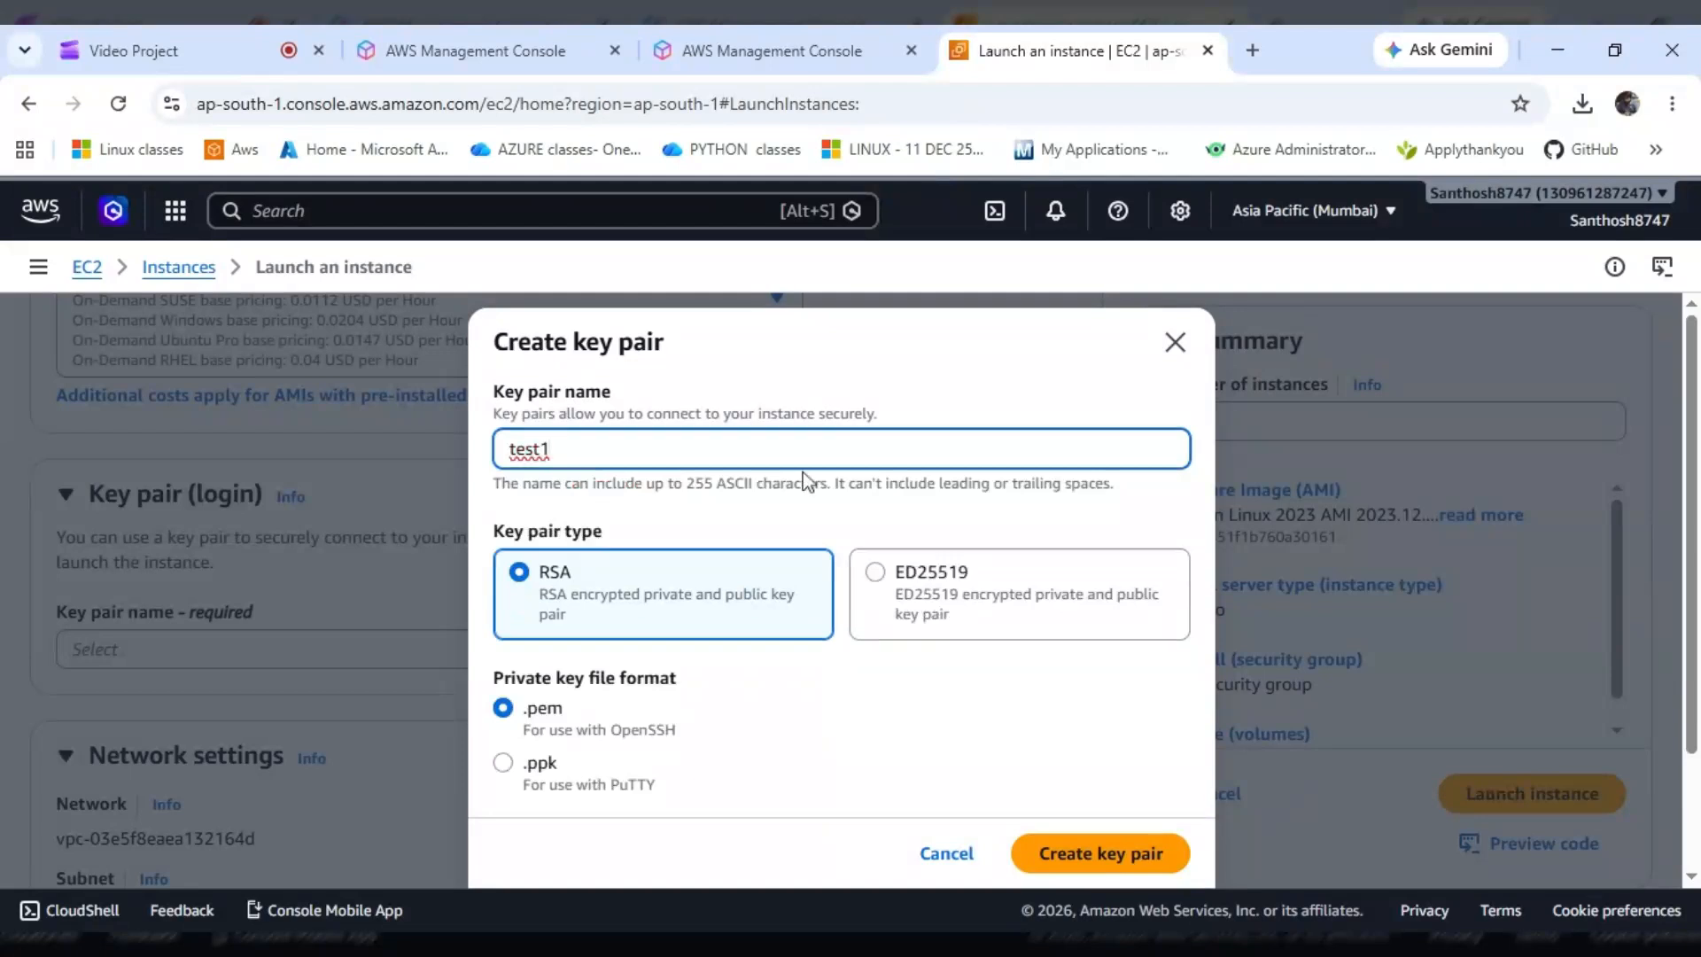
{"action": "key", "text": "BackSpace"}
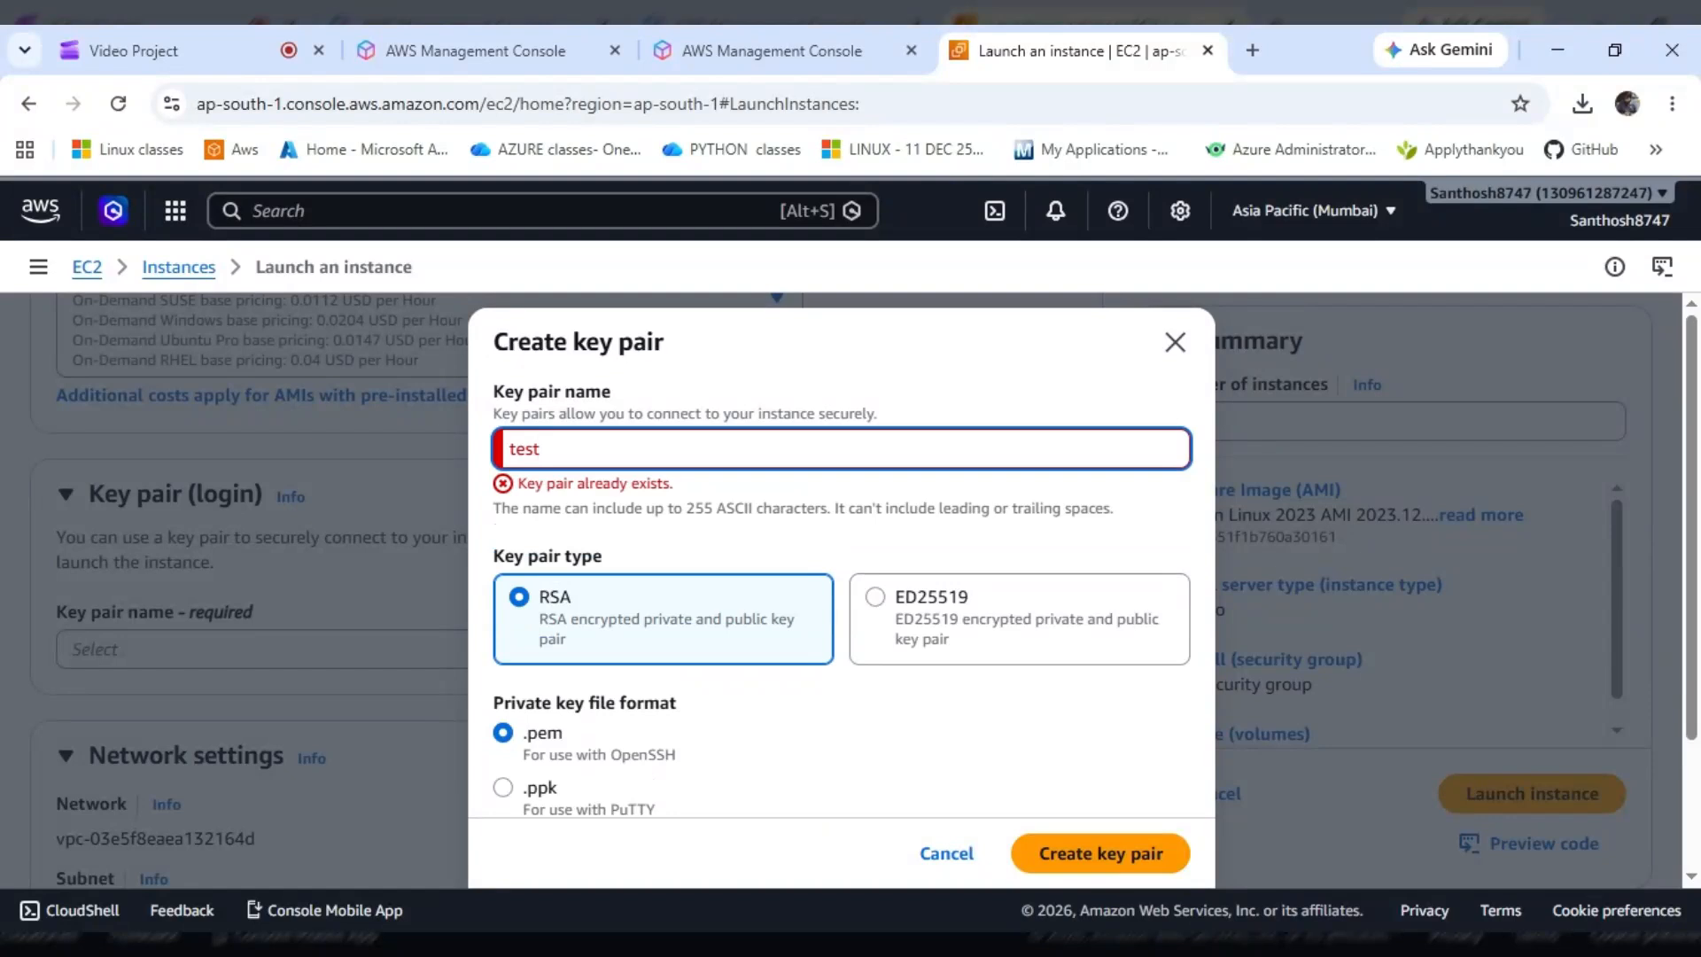
{"action": "type", "text": "1"}
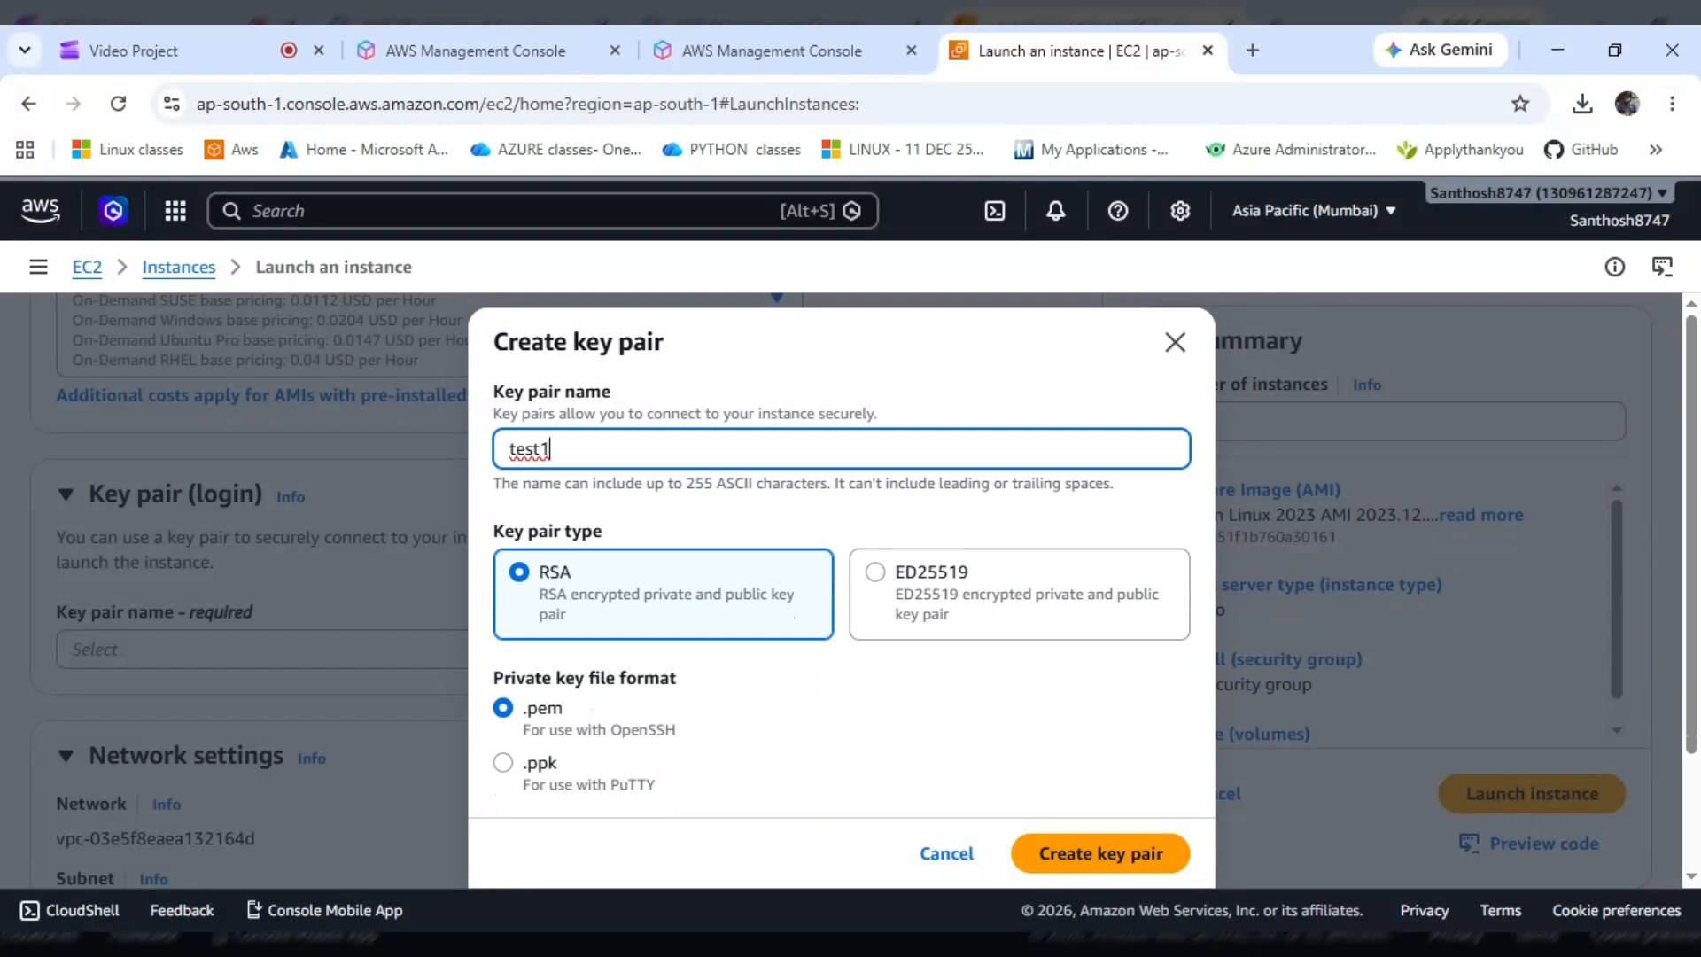
{"action": "scroll", "coordinate": [1004, 855], "scroll_direction": "down", "scroll_amount": 2}
{"action": "left_click", "coordinate": [1067, 856]}
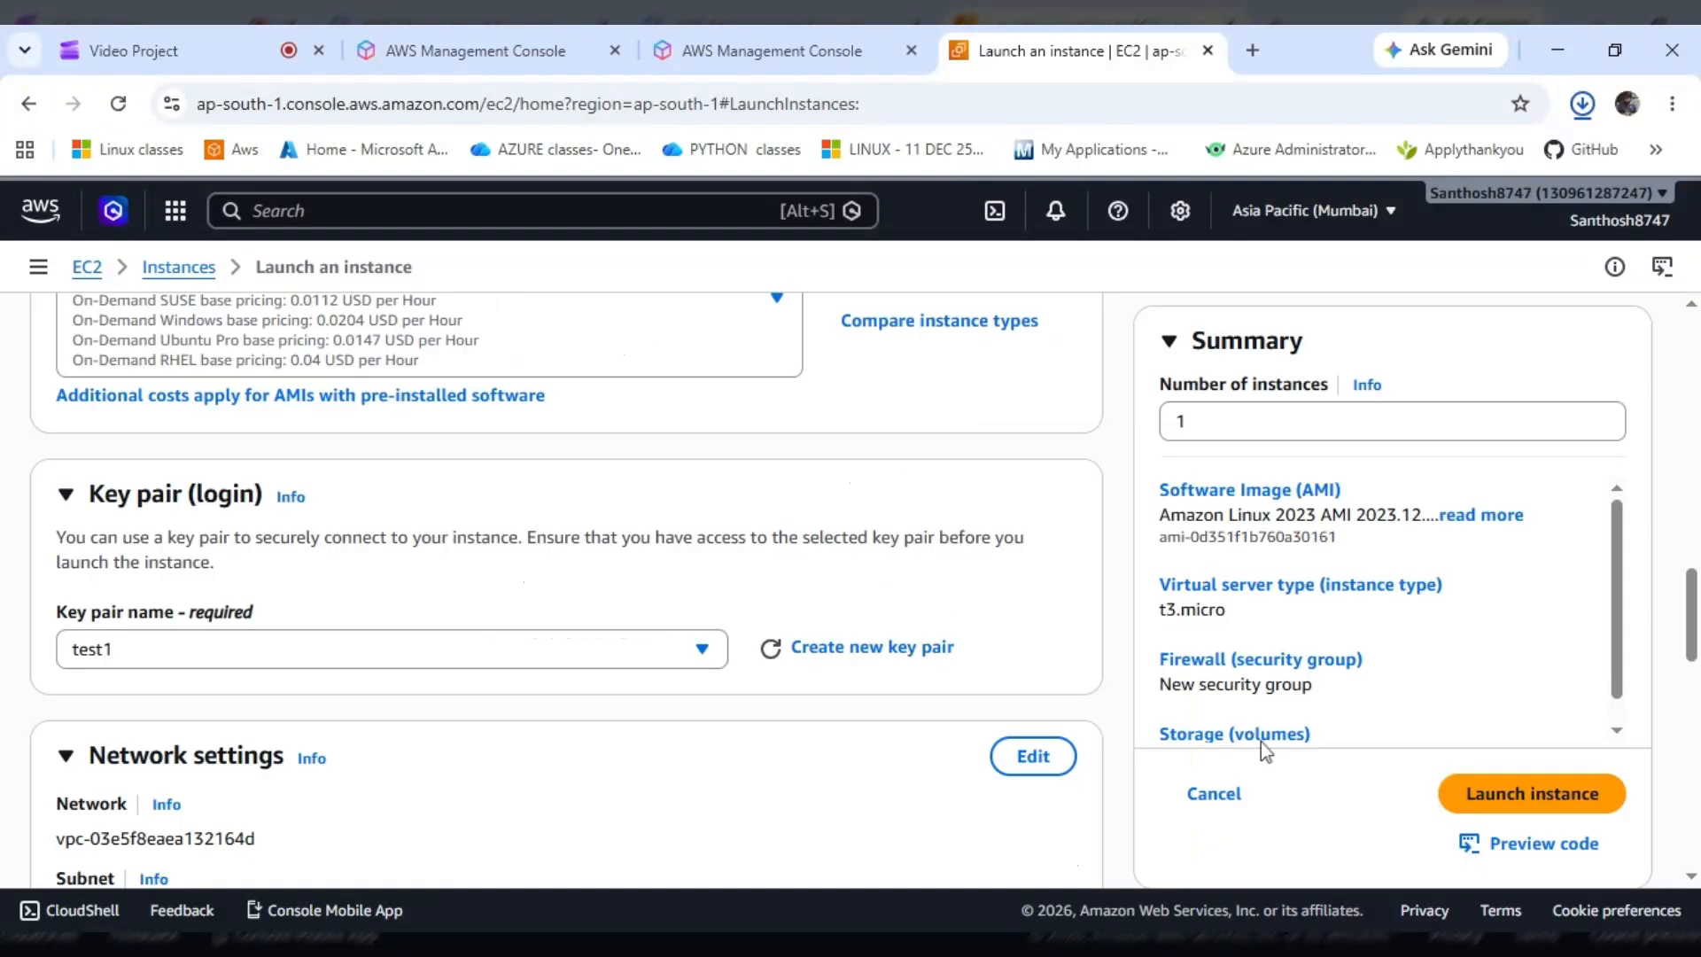
{"action": "scroll", "coordinate": [650, 714], "scroll_direction": "down", "scroll_amount": 1}
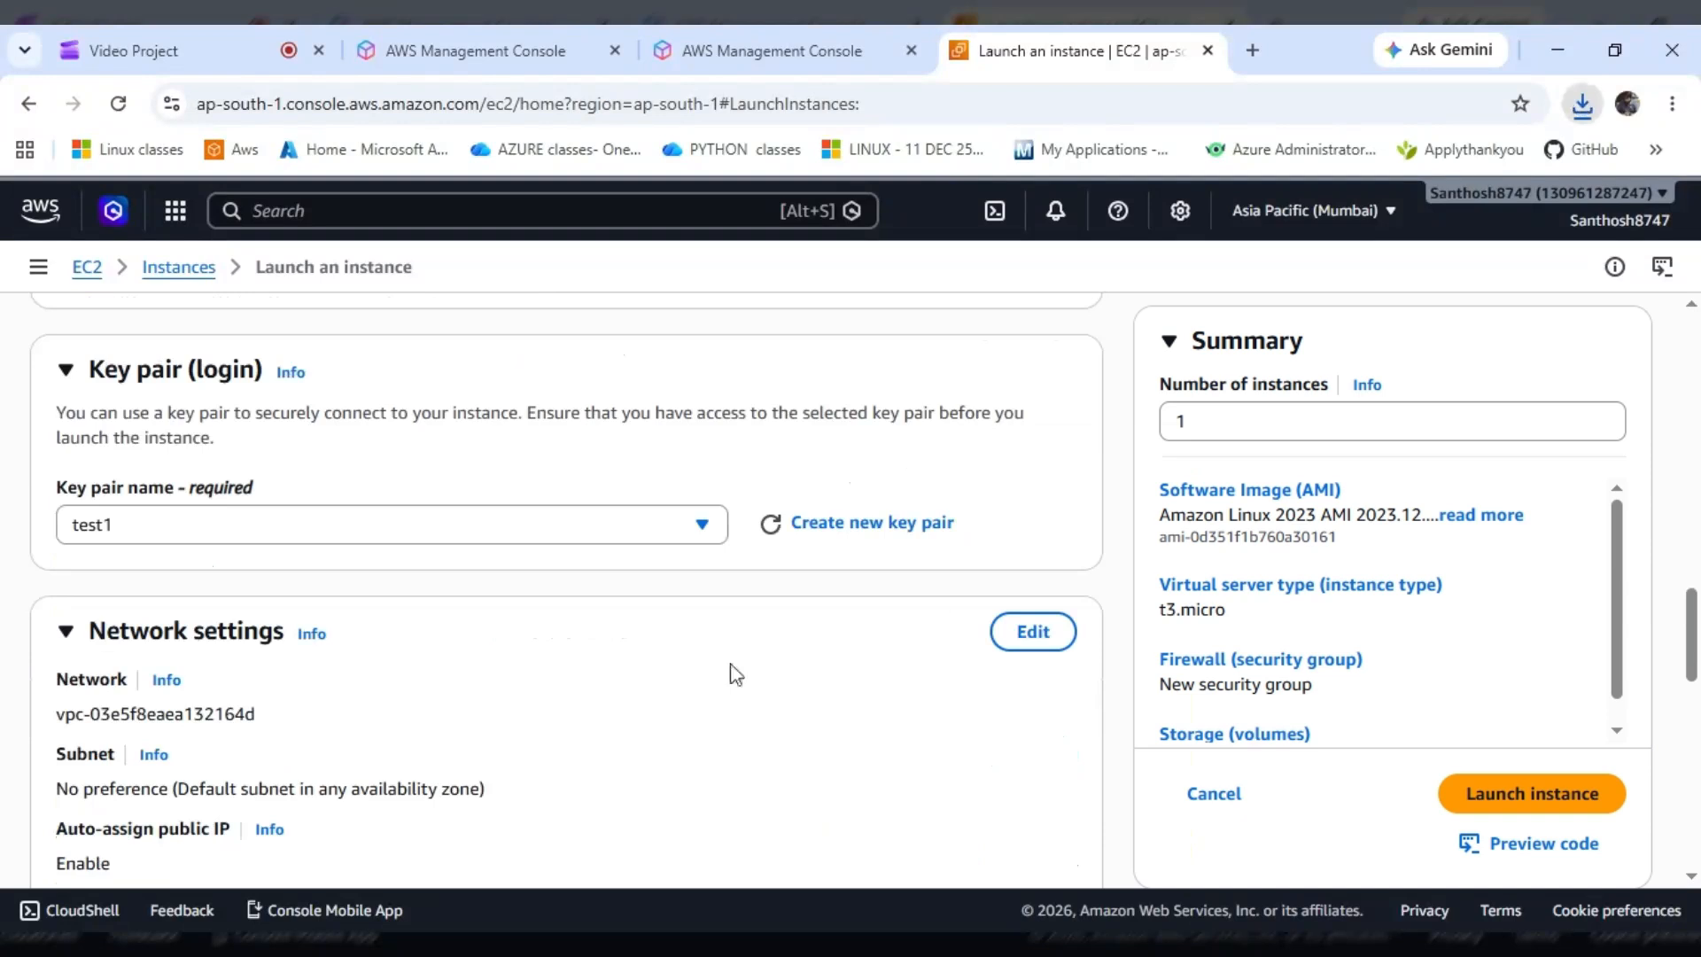
{"action": "scroll", "coordinate": [492, 668], "scroll_direction": "down", "scroll_amount": 3}
{"action": "scroll", "coordinate": [488, 668], "scroll_direction": "down", "scroll_amount": 3}
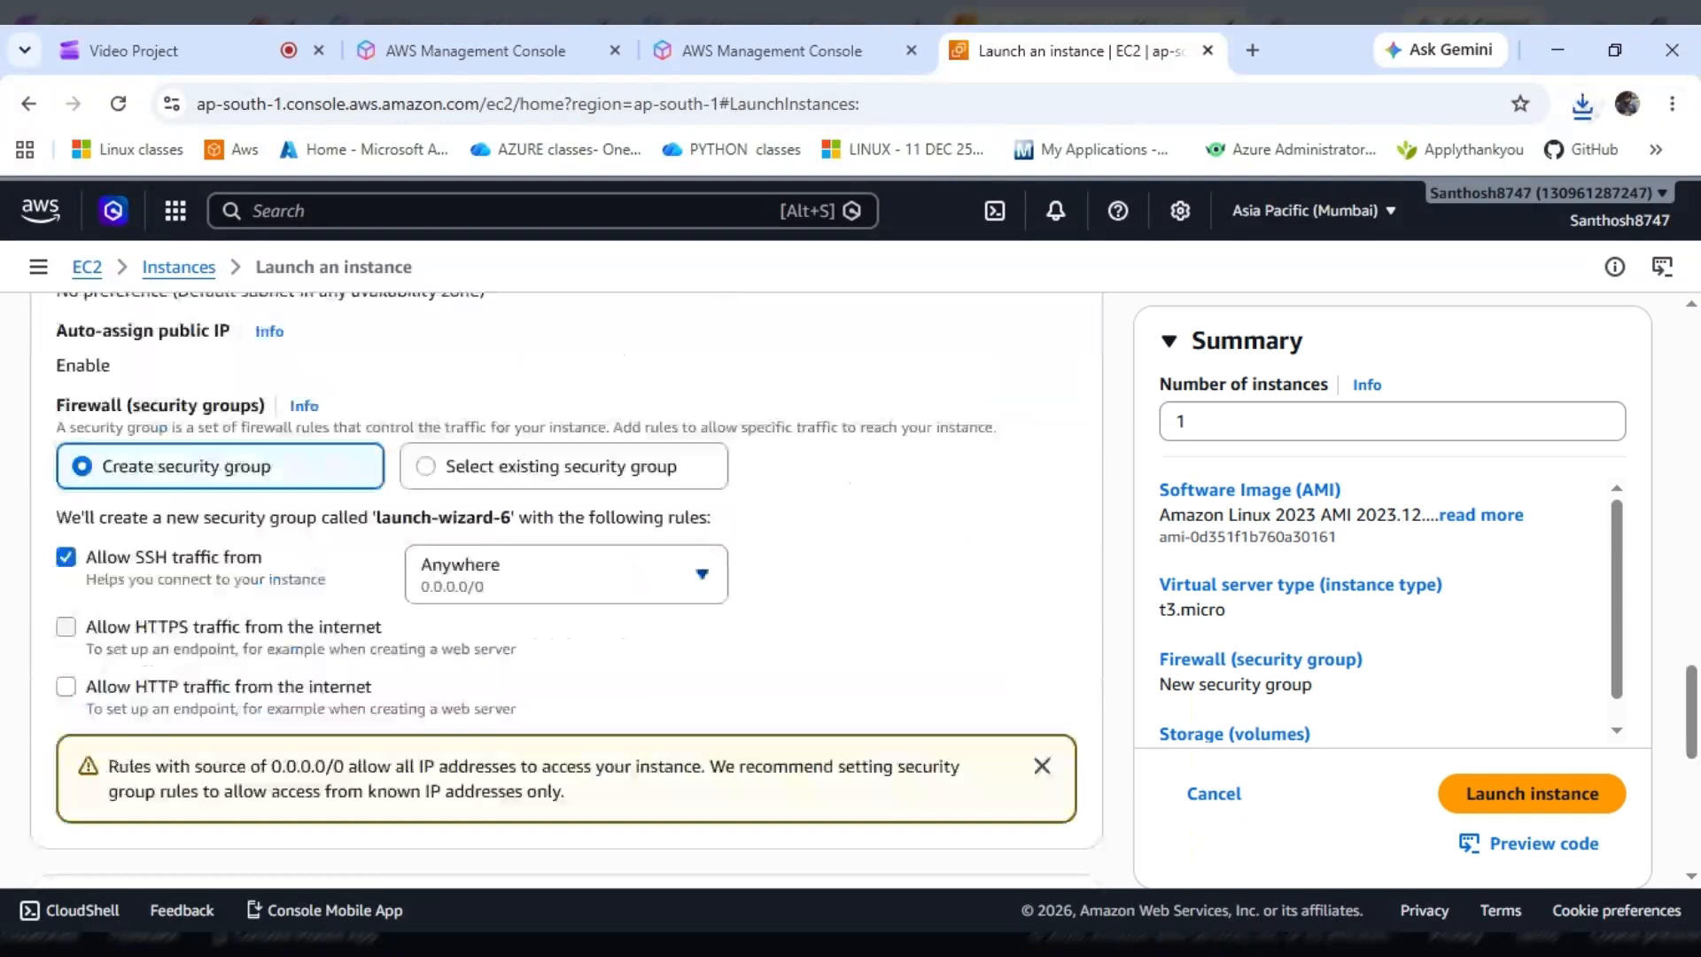
{"action": "scroll", "coordinate": [658, 602], "scroll_direction": "down", "scroll_amount": 2}
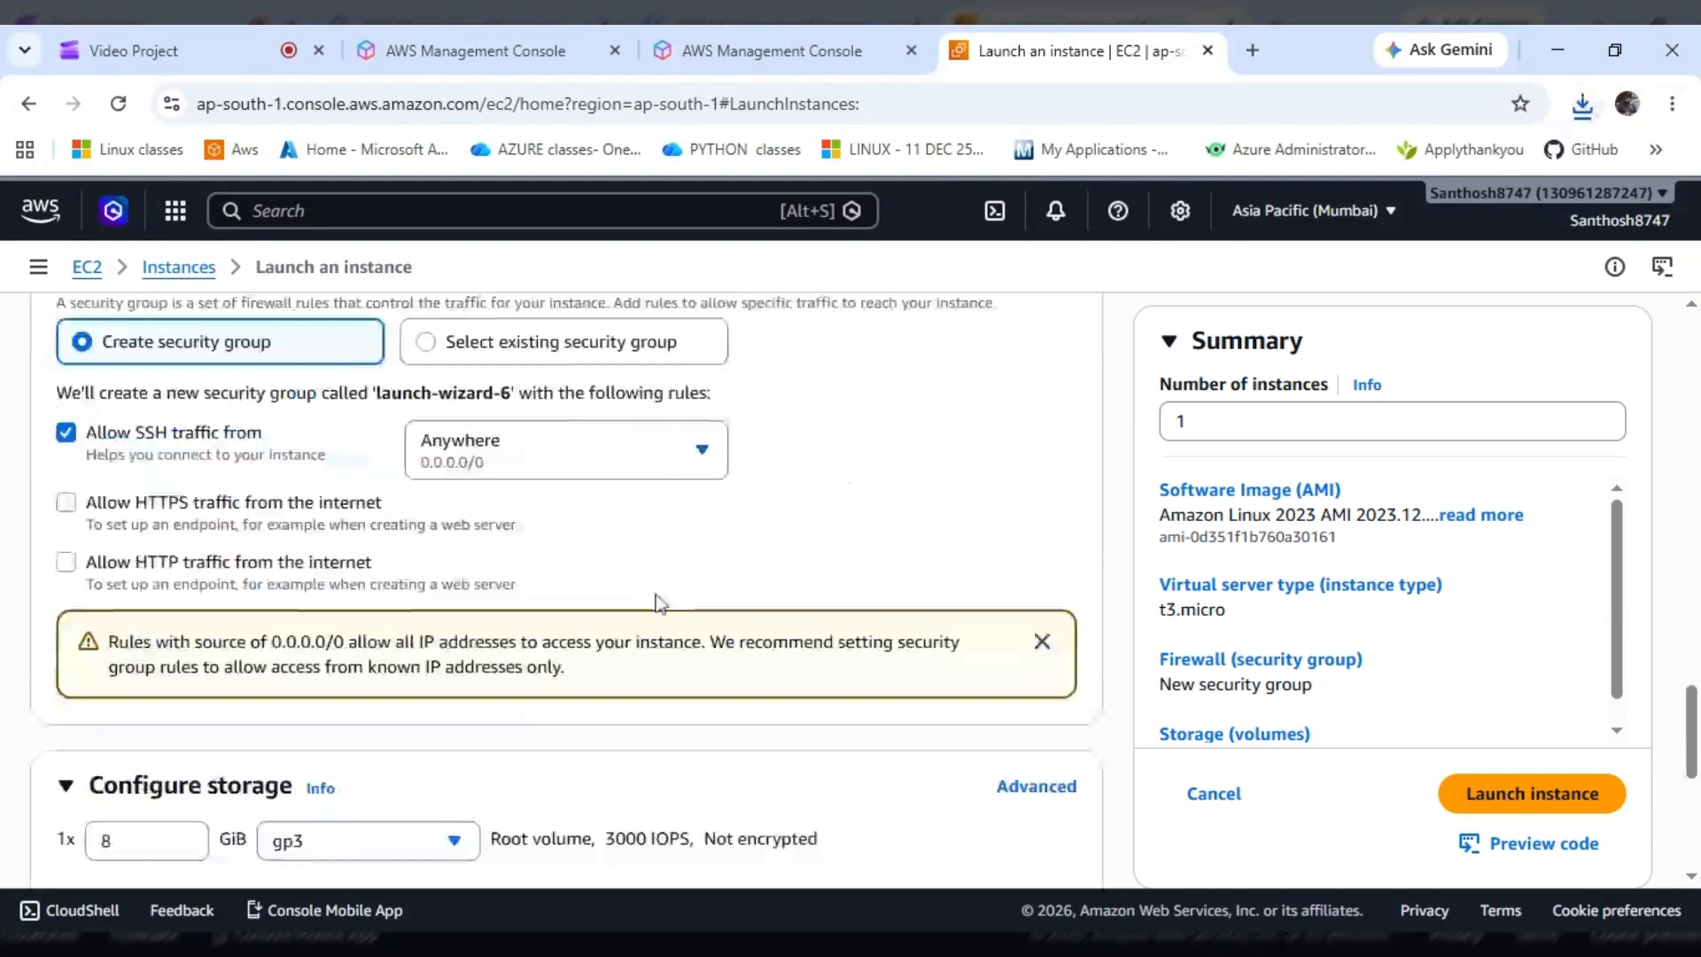
{"action": "scroll", "coordinate": [660, 604], "scroll_direction": "down", "scroll_amount": 2}
{"action": "scroll", "coordinate": [660, 604], "scroll_direction": "down", "scroll_amount": 3}
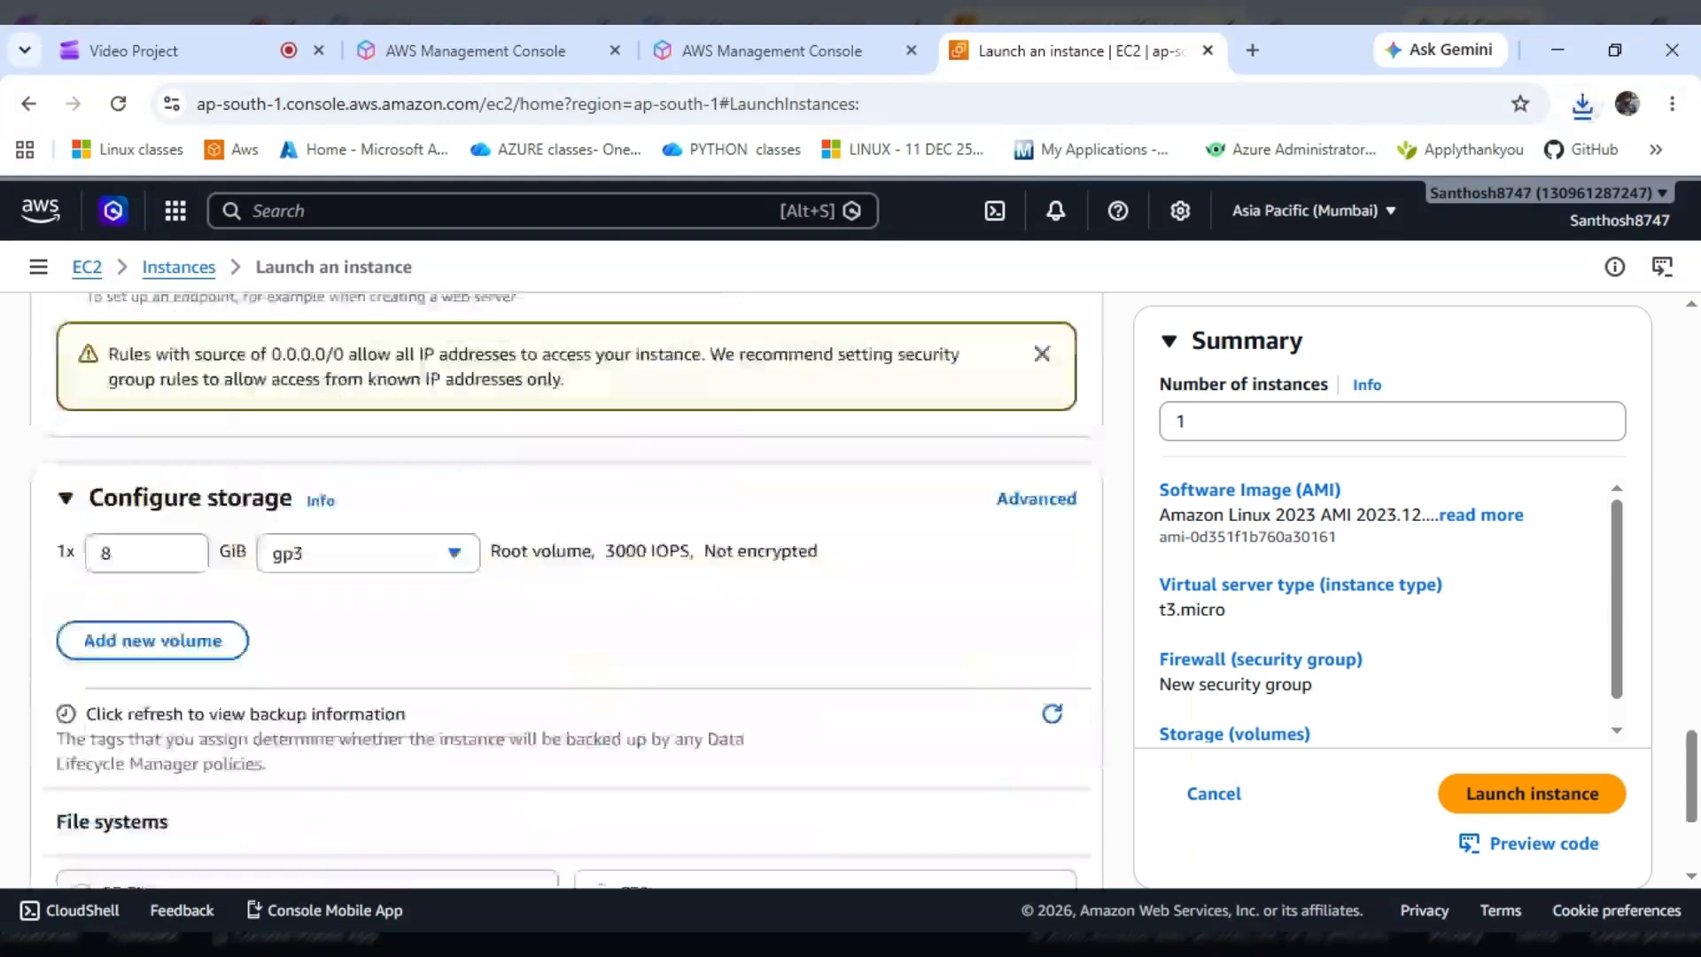
{"action": "scroll", "coordinate": [660, 604], "scroll_direction": "down", "scroll_amount": 4}
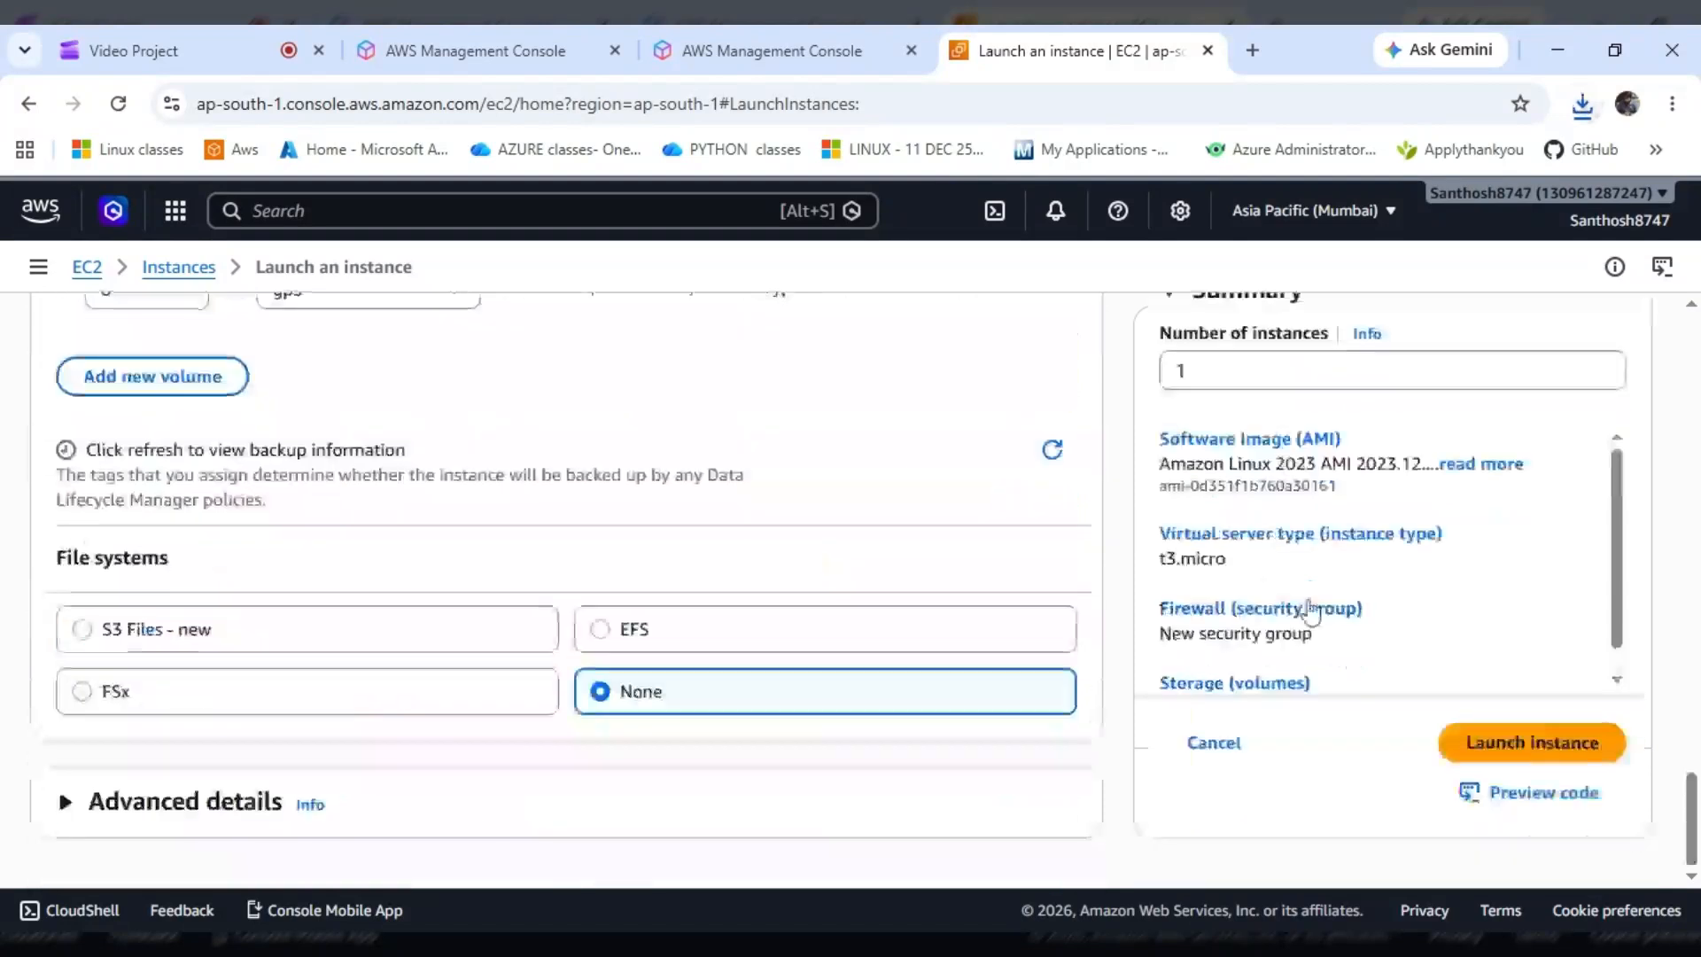
{"action": "scroll", "coordinate": [1311, 611], "scroll_direction": "up", "scroll_amount": 3}
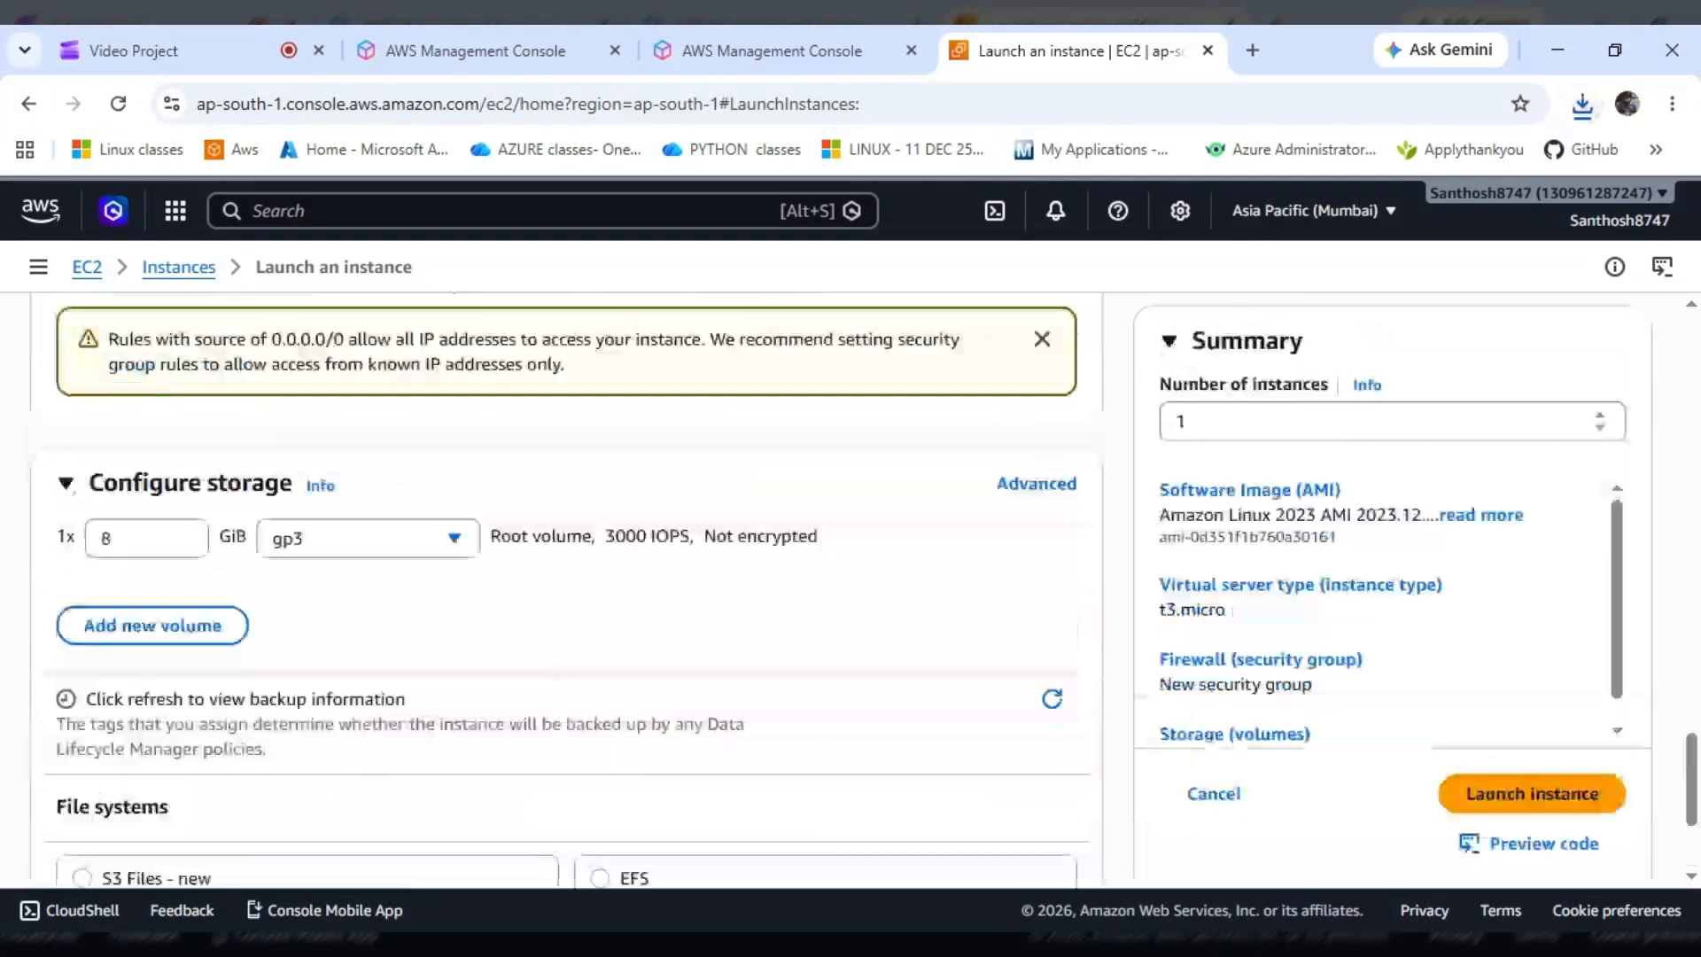
{"action": "scroll", "coordinate": [1487, 520], "scroll_direction": "down", "scroll_amount": 1}
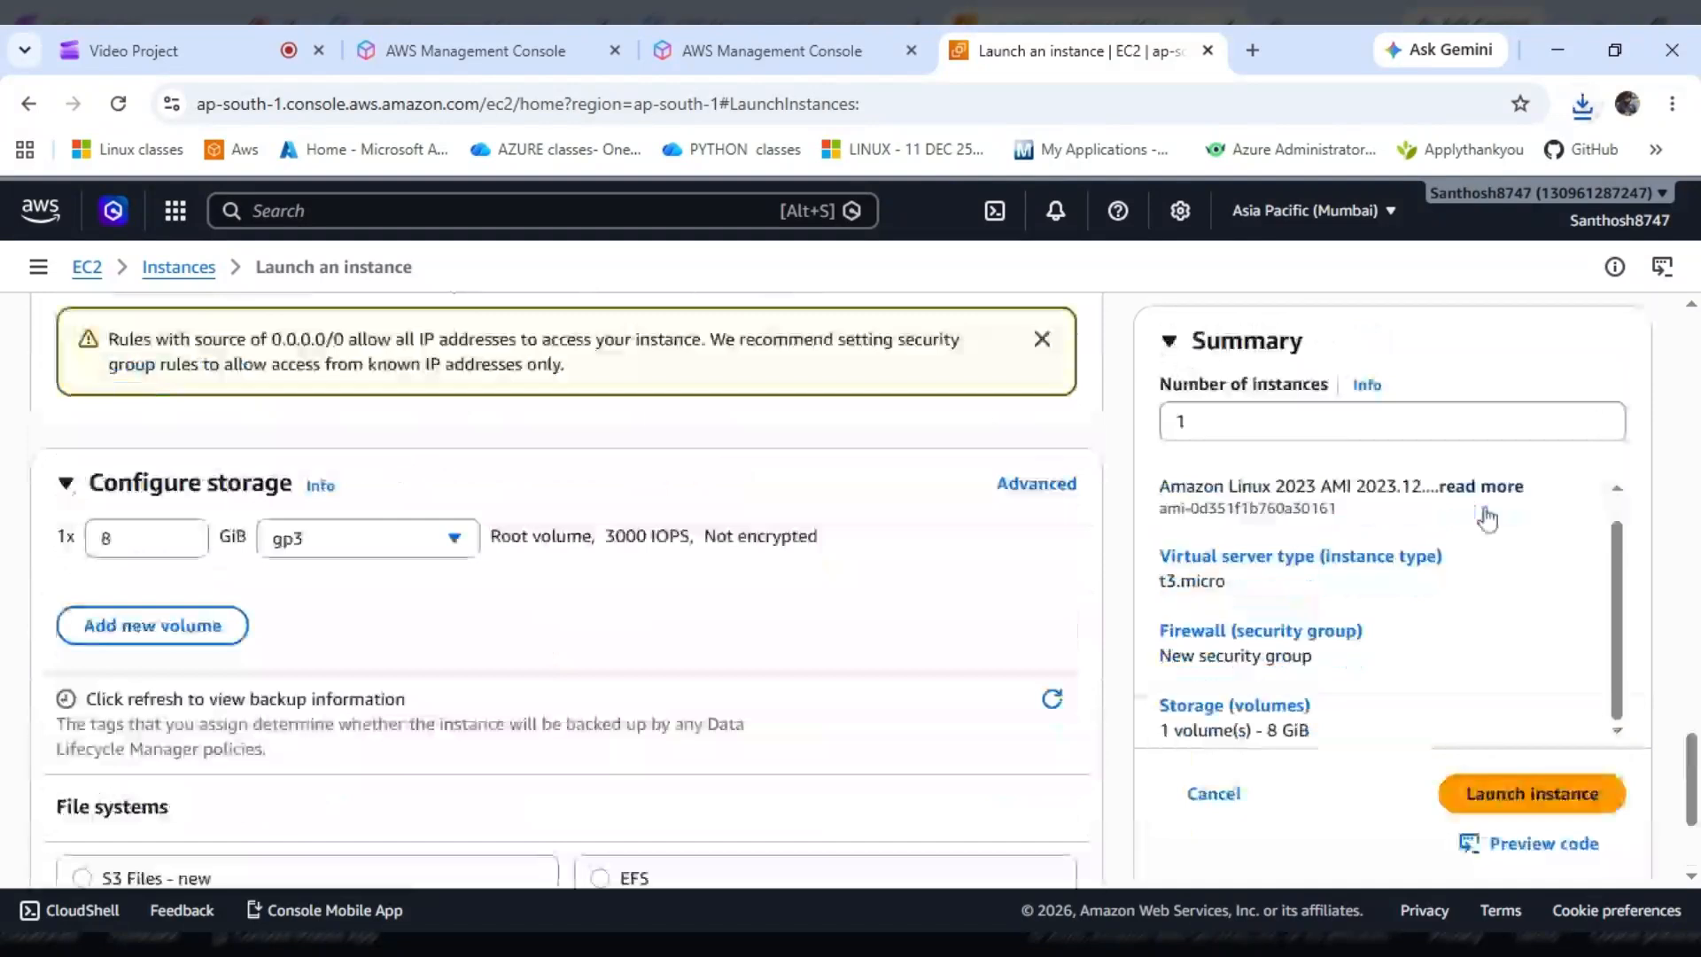
{"action": "scroll", "coordinate": [1487, 520], "scroll_direction": "down", "scroll_amount": 1}
{"action": "scroll", "coordinate": [1467, 538], "scroll_direction": "down", "scroll_amount": 2}
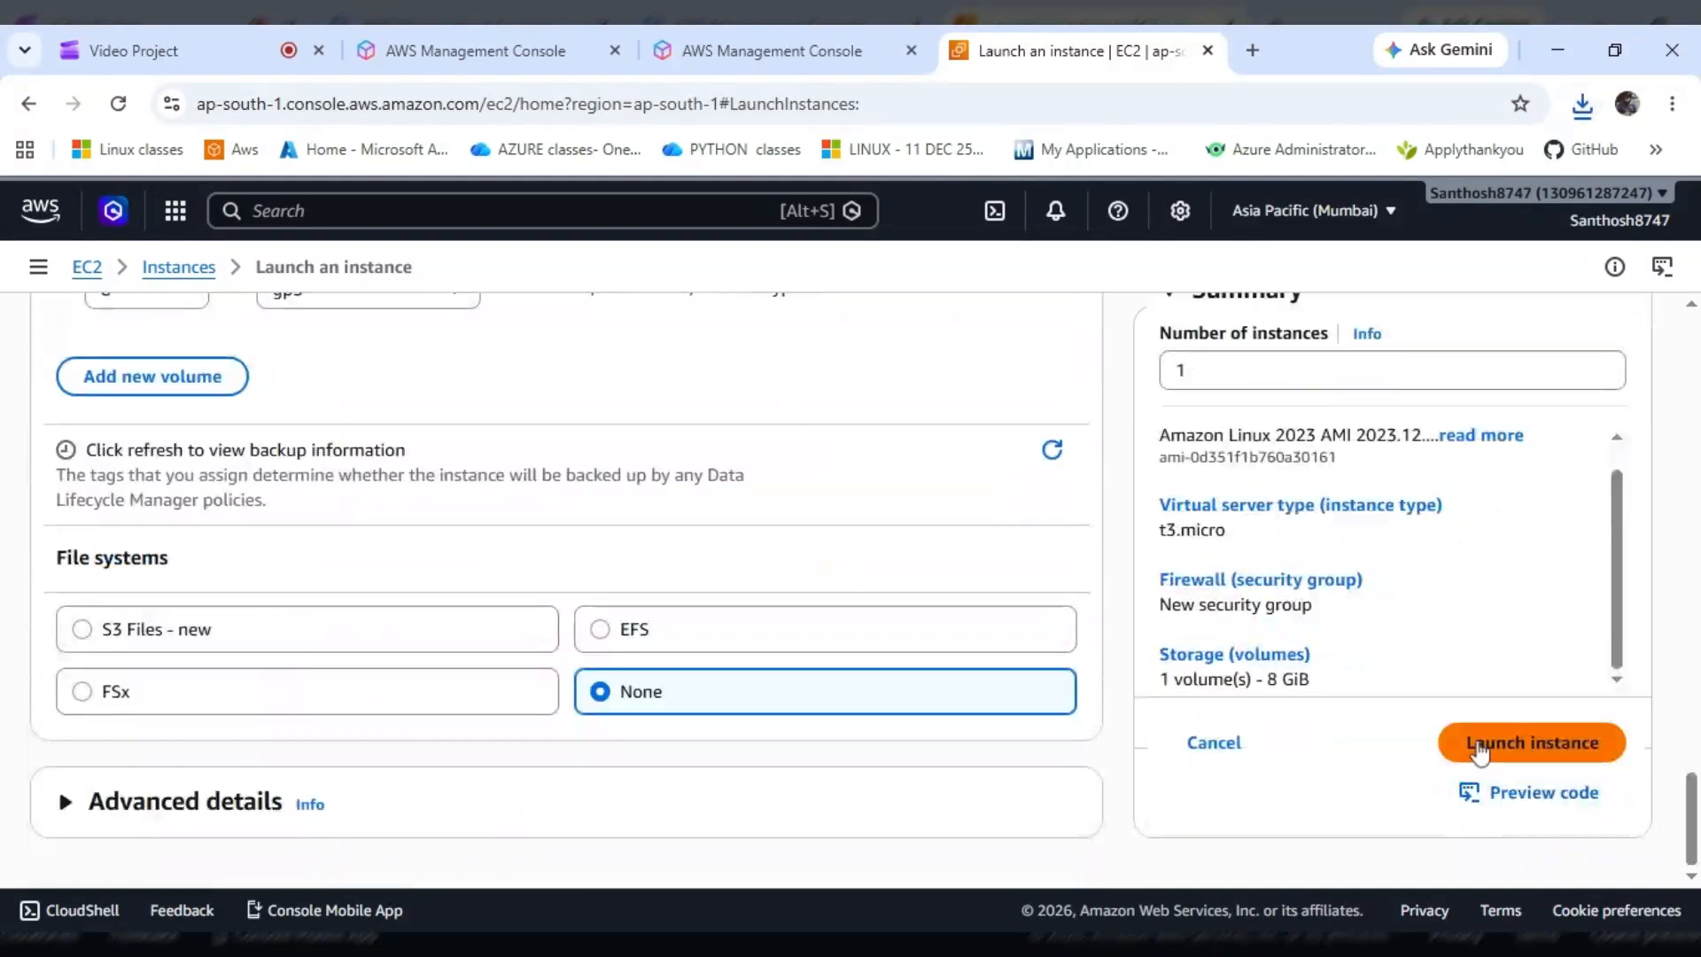
Step: Launch the instance and open its details from the success banner's instance ID link
{"action": "left_click", "coordinate": [1595, 760]}
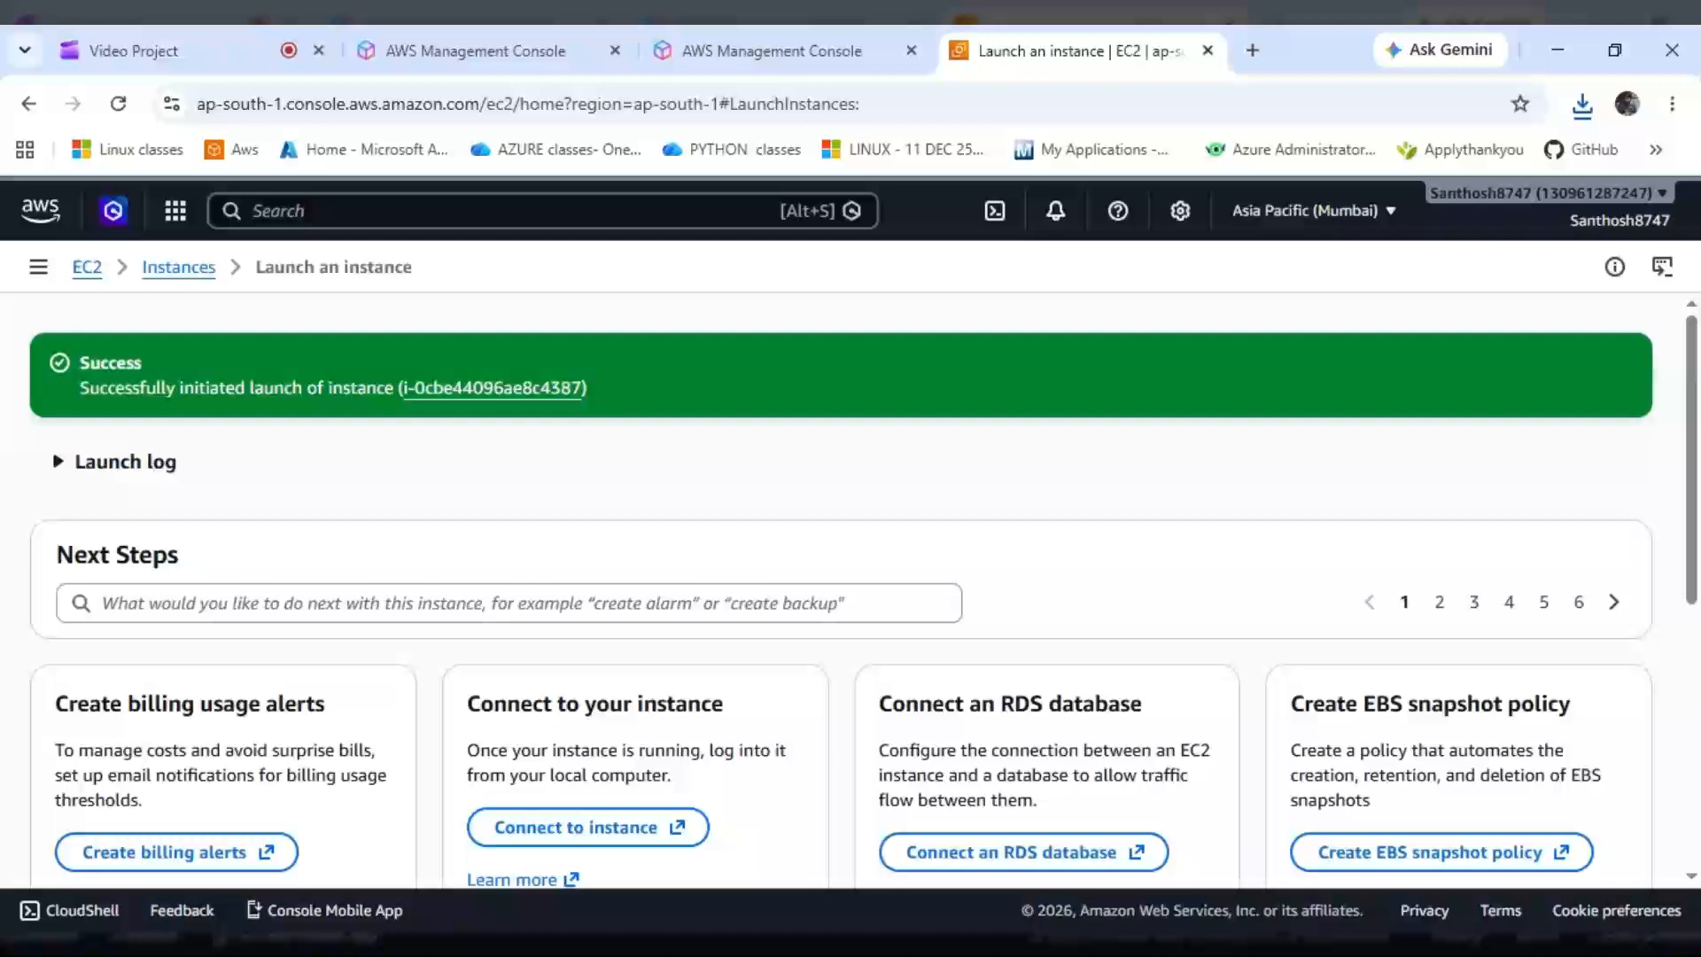
{"action": "left_click", "coordinate": [524, 390]}
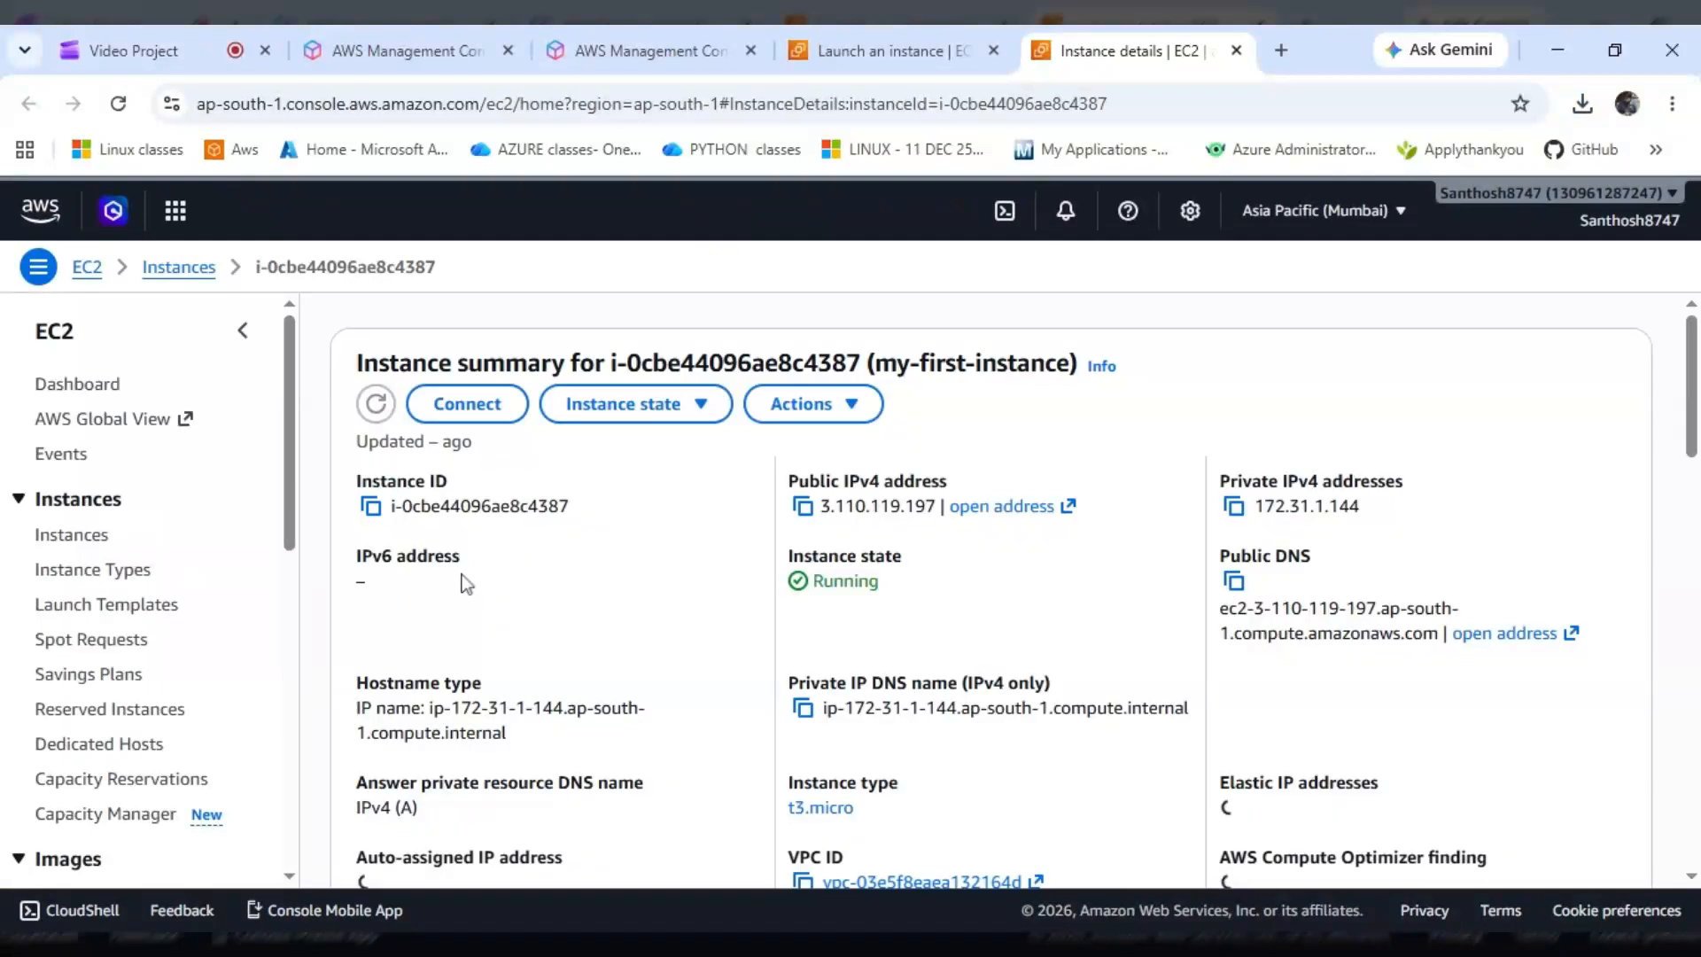
Step: Connect to my-first-instance via EC2 Instance Connect as ec2-user, then switch to the Video Project tab
{"action": "left_click", "coordinate": [494, 424]}
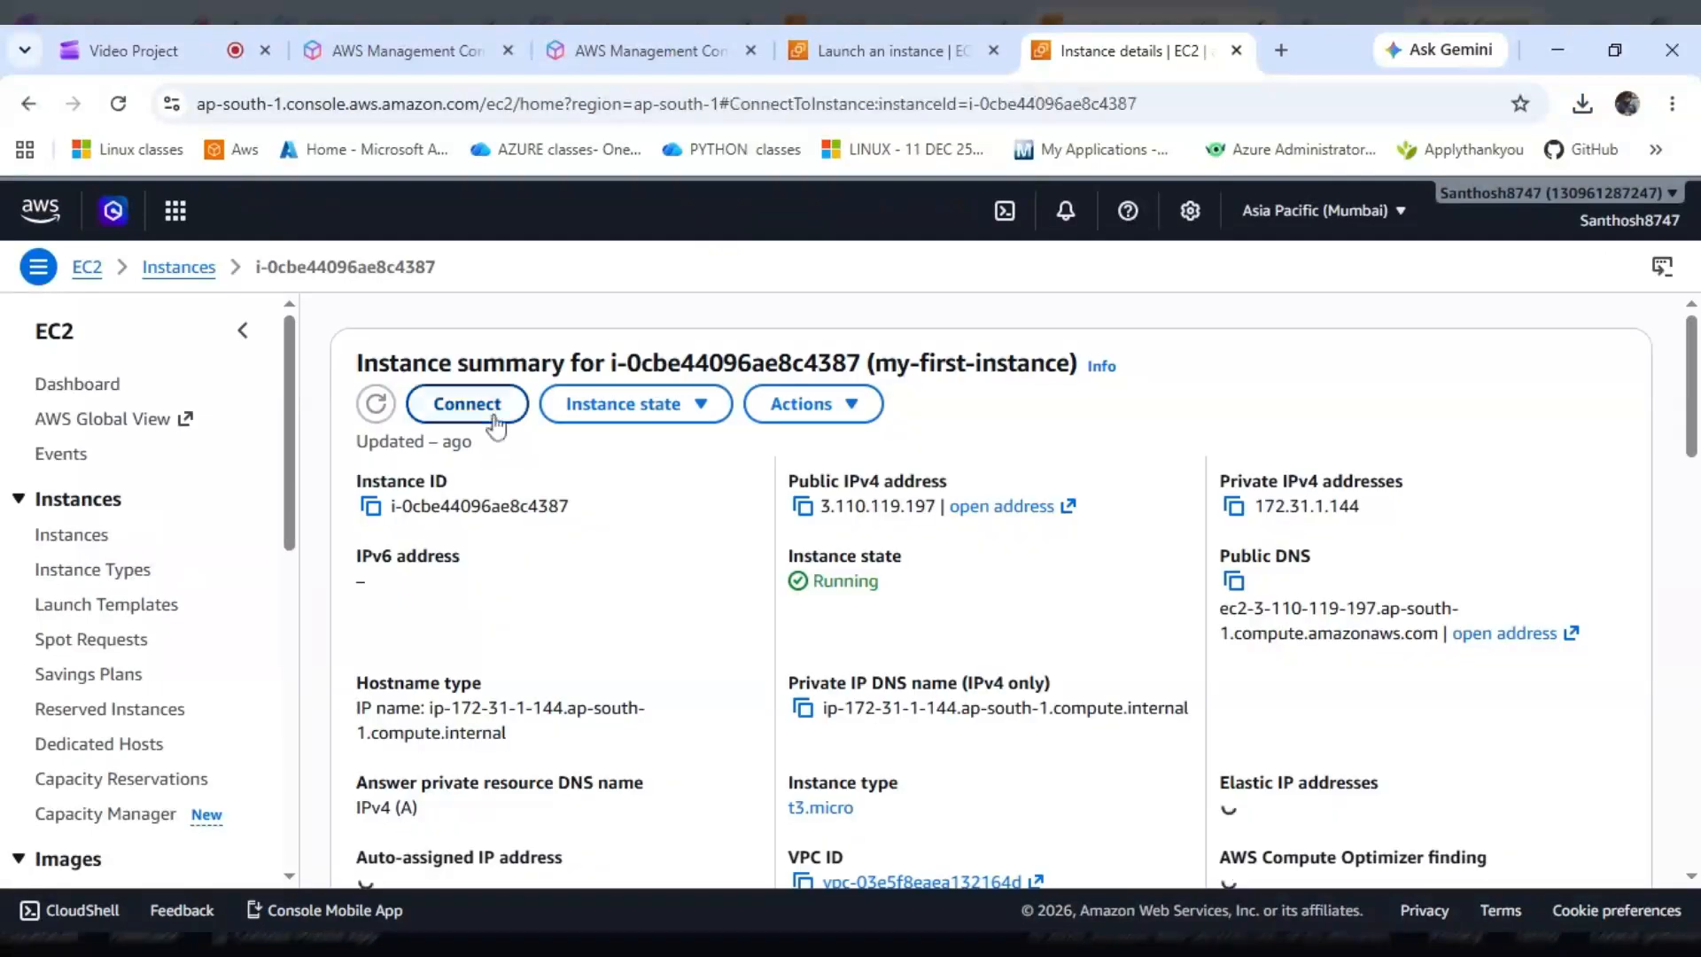
{"action": "scroll", "coordinate": [757, 549], "scroll_direction": "down", "scroll_amount": 3}
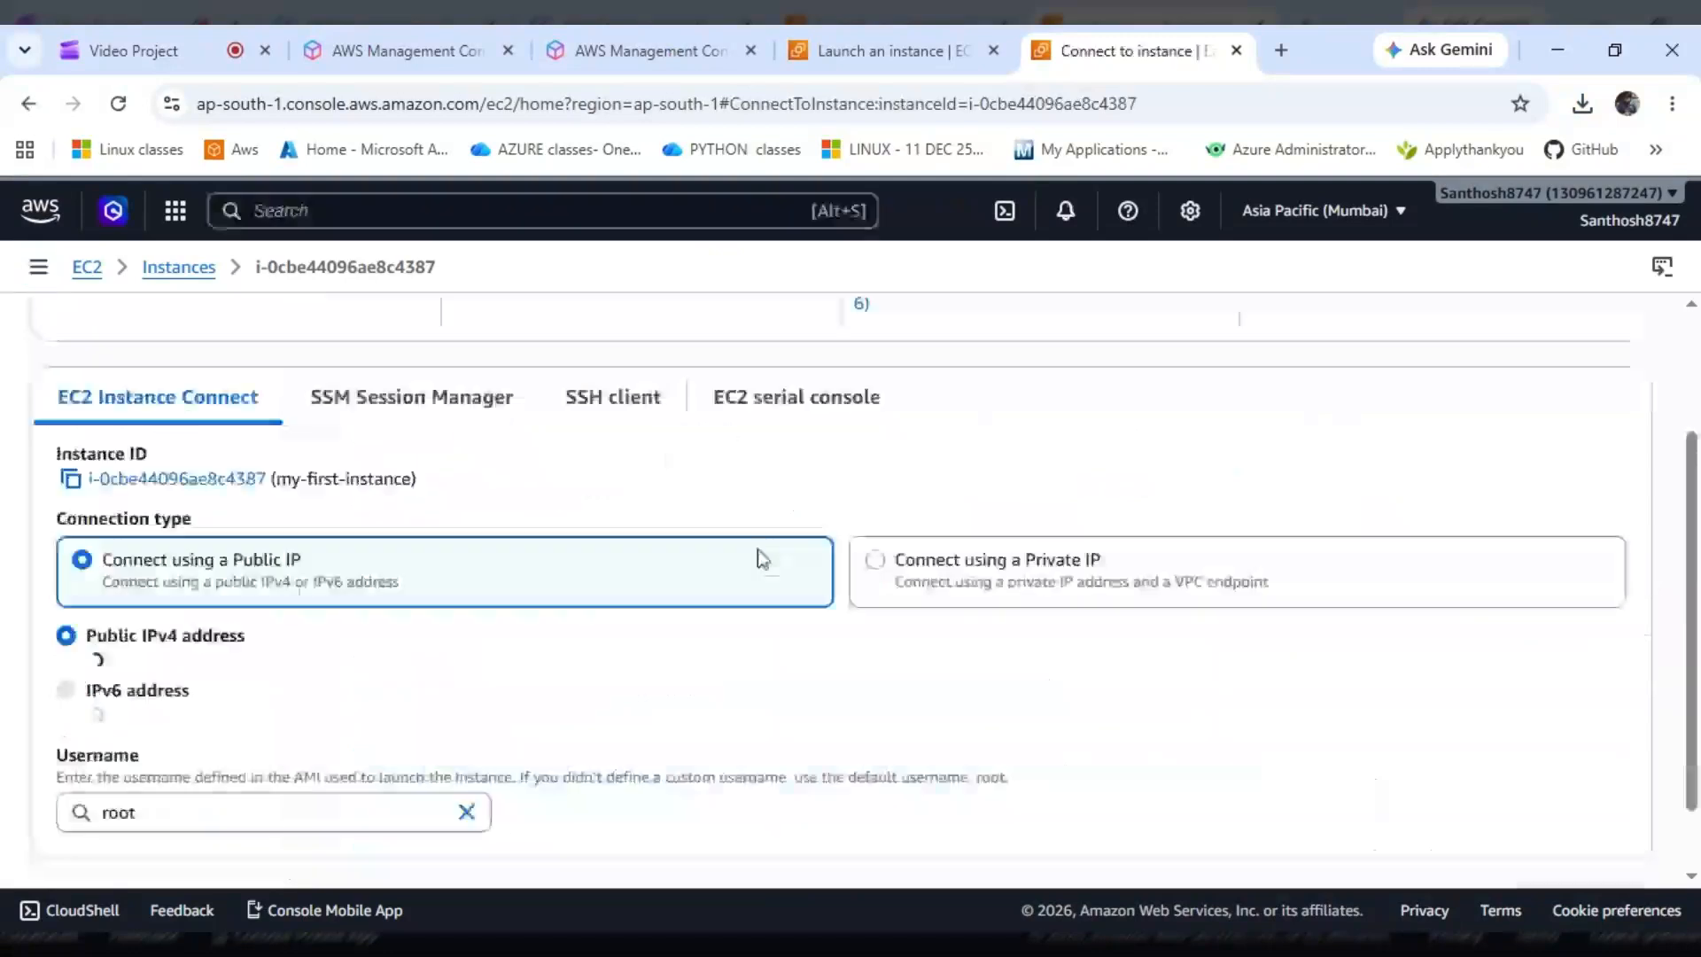
{"action": "scroll", "coordinate": [757, 549], "scroll_direction": "up", "scroll_amount": 2}
{"action": "scroll", "coordinate": [852, 609], "scroll_direction": "down", "scroll_amount": 3}
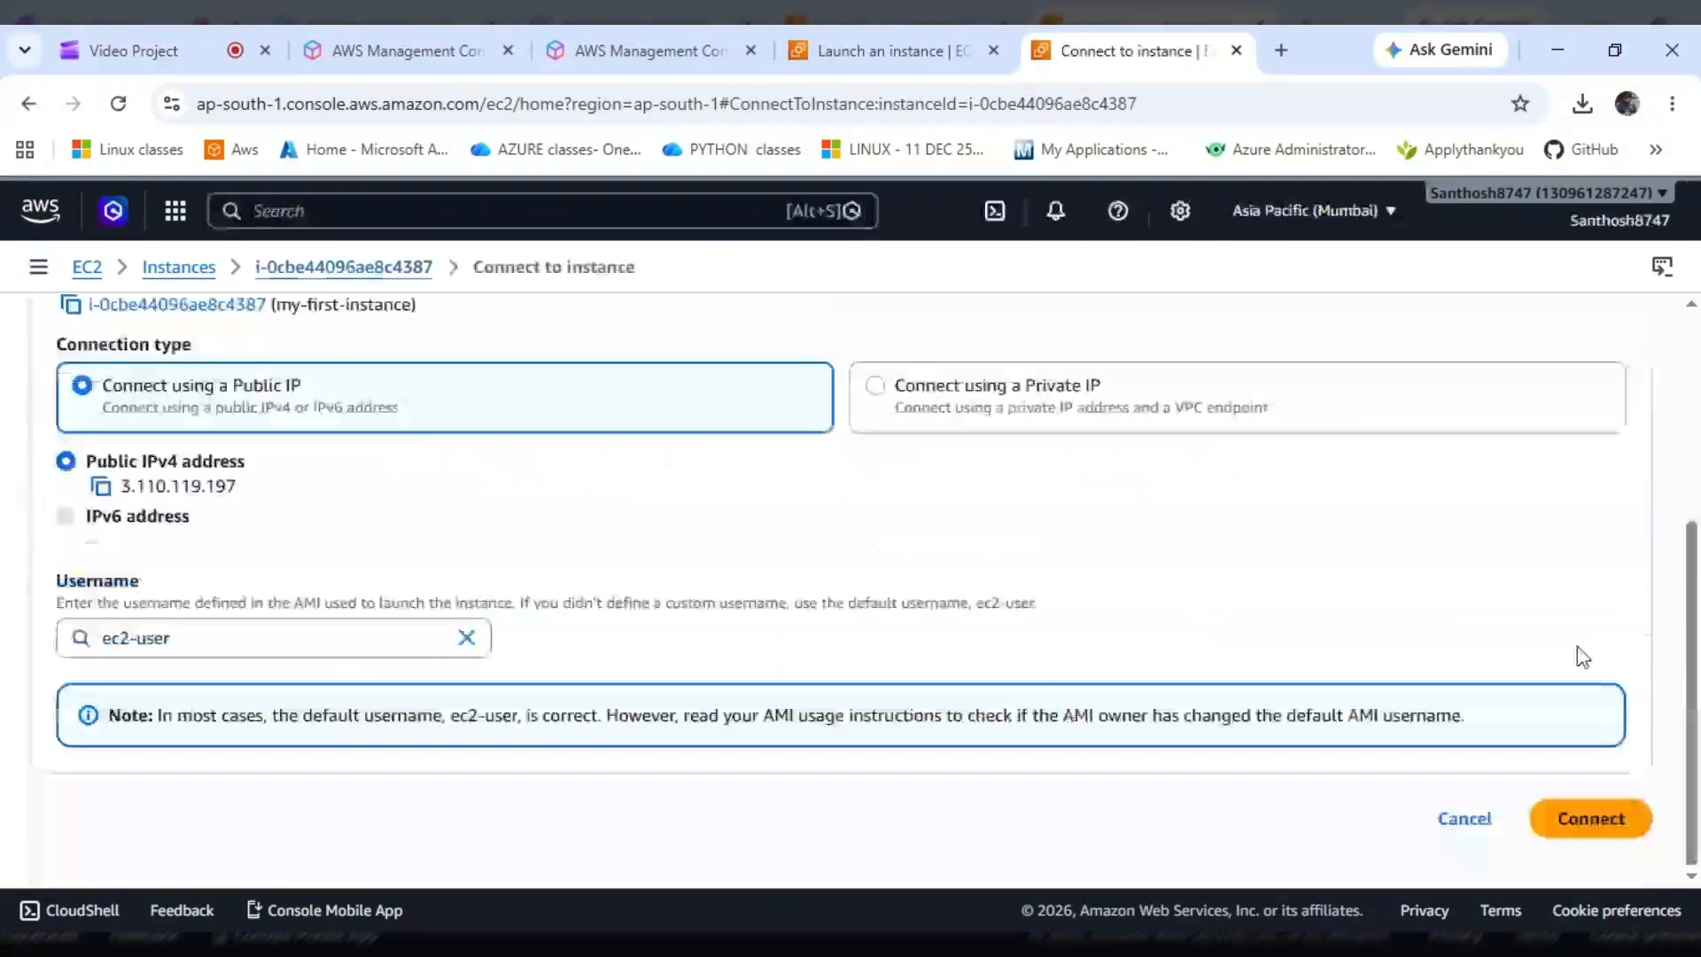
{"action": "left_click", "coordinate": [1617, 822]}
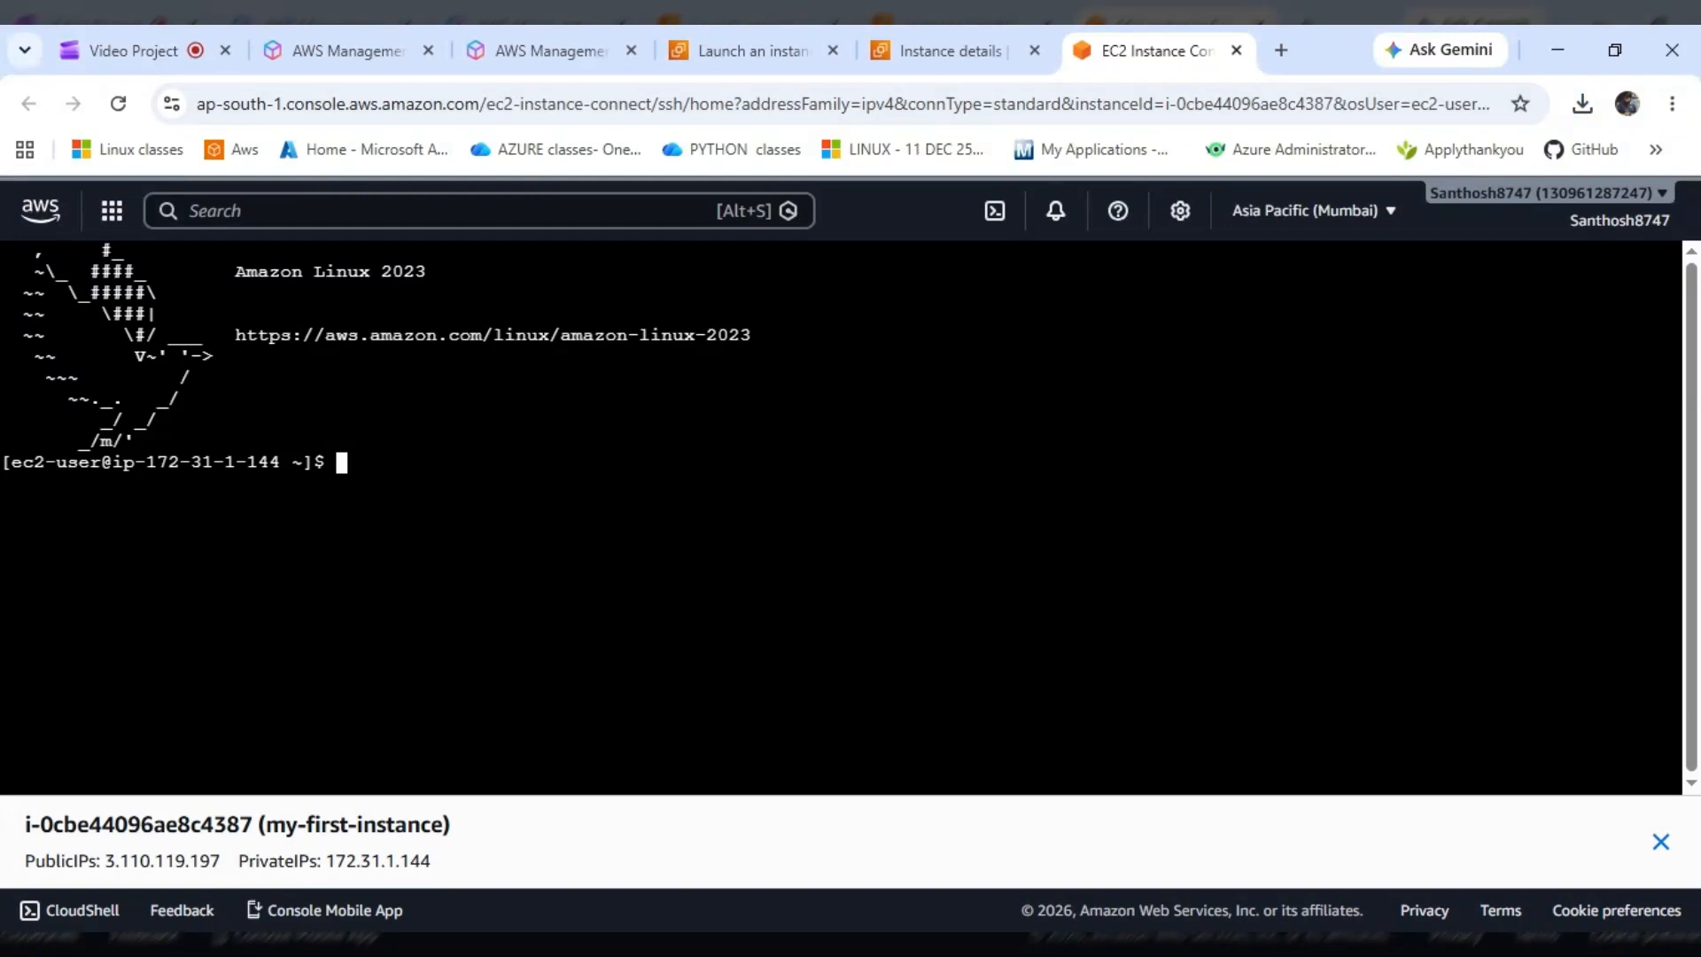
{"action": "left_click", "coordinate": [82, 51]}
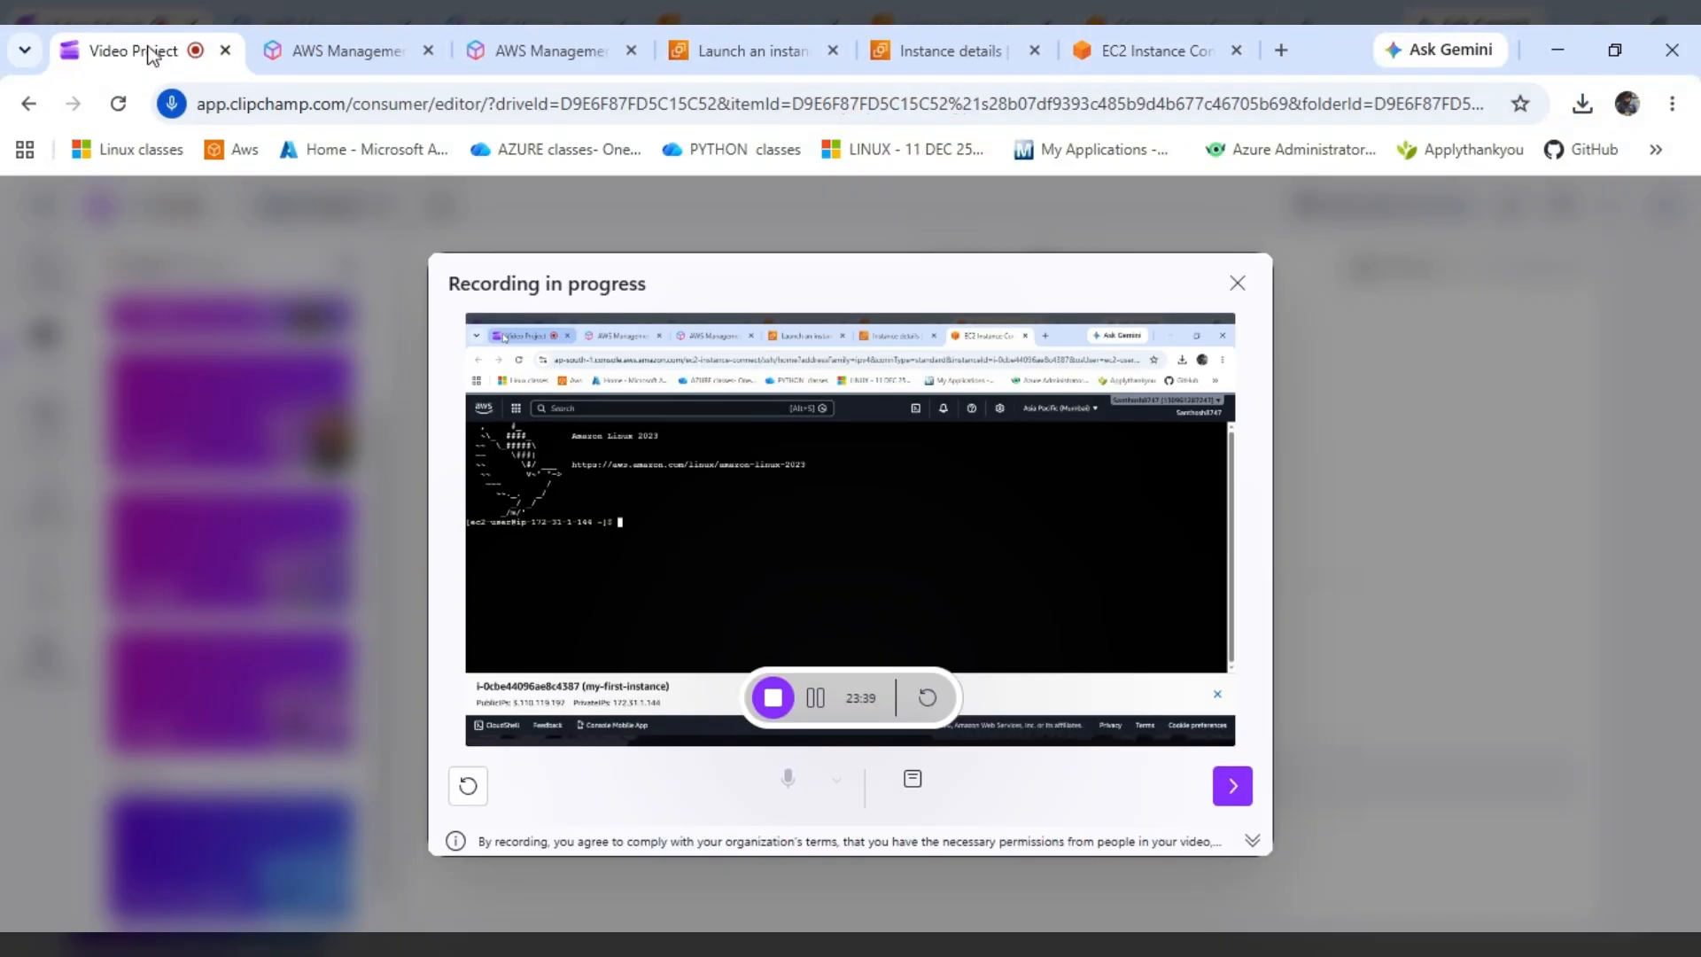